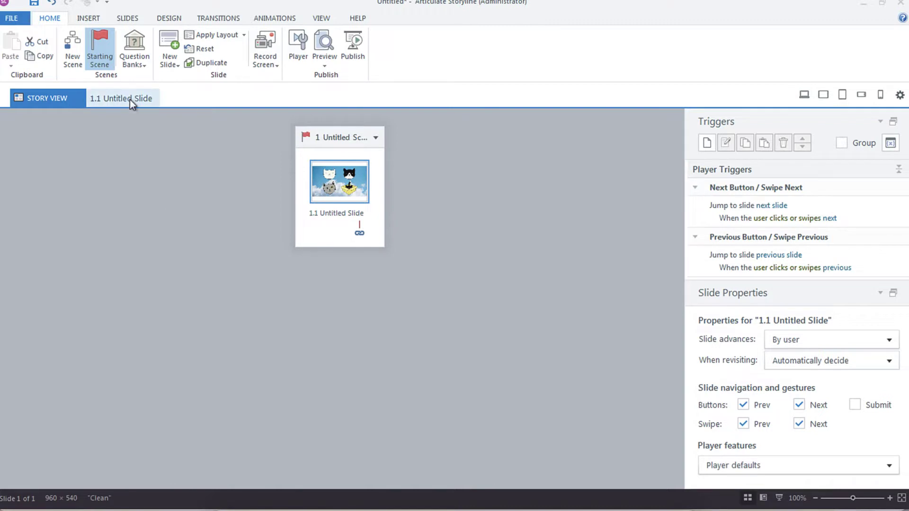
pyautogui.doubleClick(333, 175)
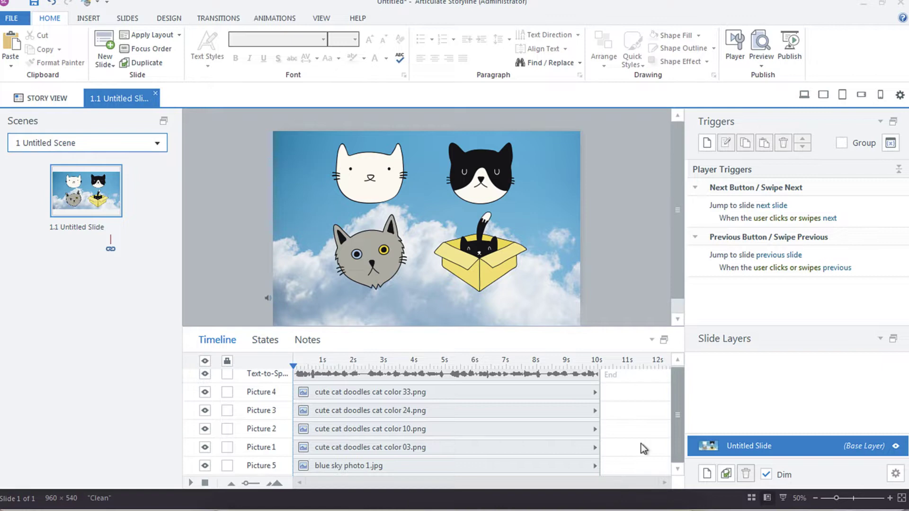
pyautogui.scroll(1, 680, 421)
pyautogui.scroll(-1, 676, 461)
pyautogui.scroll(1, 676, 461)
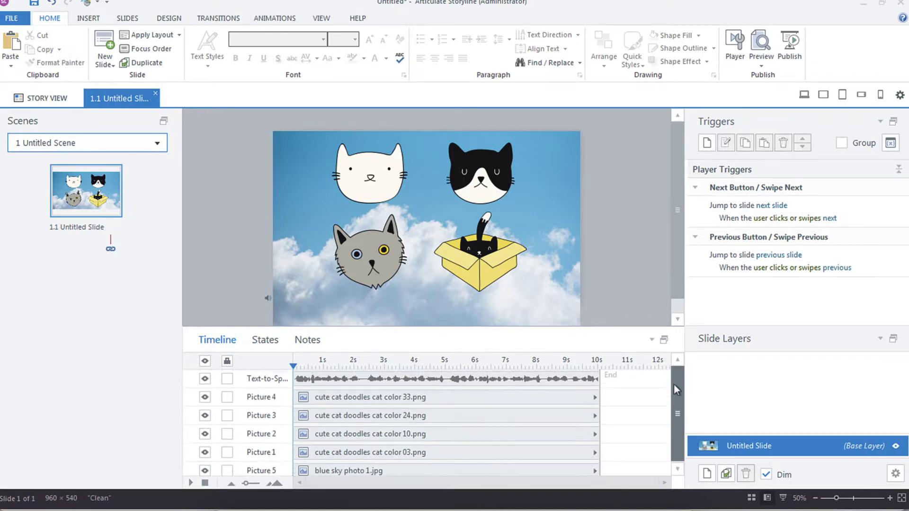
pyautogui.click(664, 340)
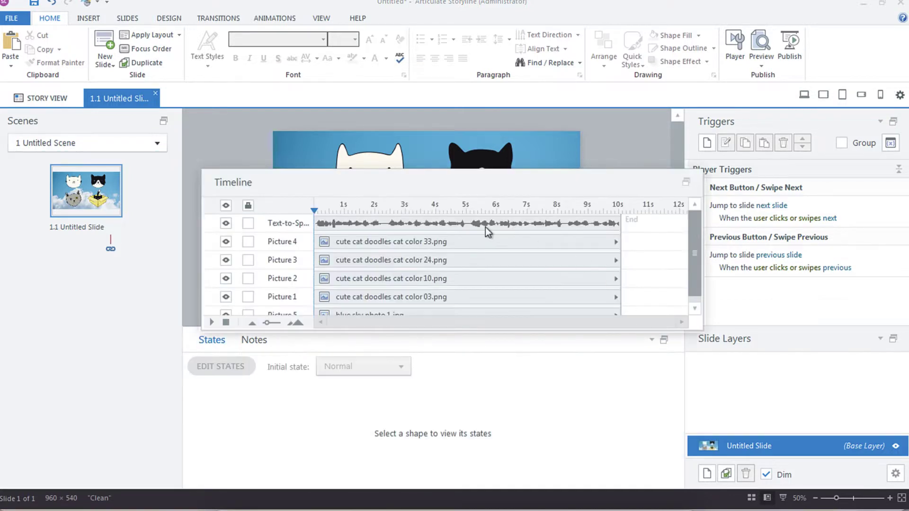
pyautogui.moveTo(388, 187); pyautogui.dragTo(276, 36)
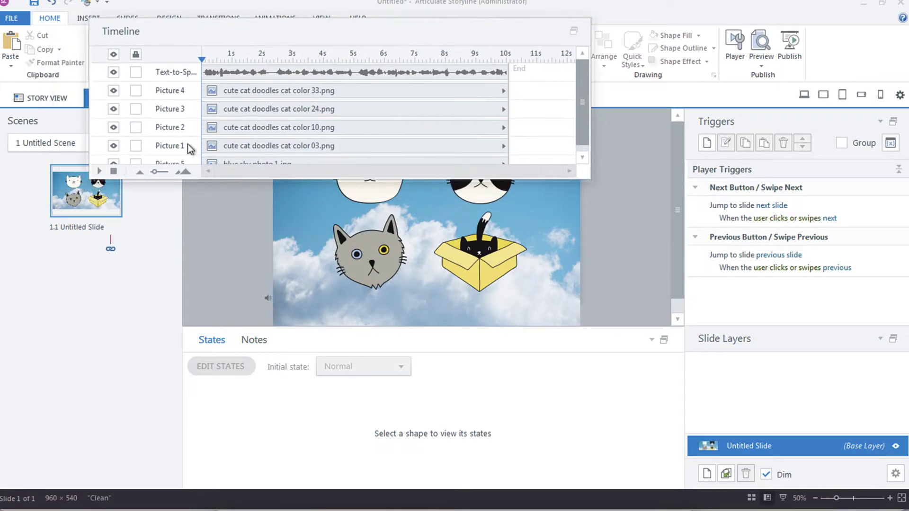
pyautogui.moveTo(590, 178); pyautogui.dragTo(796, 431)
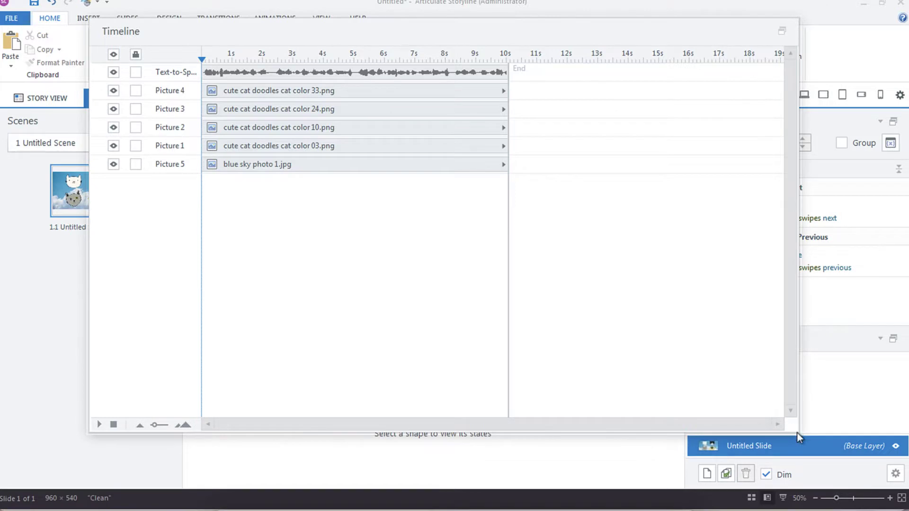
# Redock the Timeline beneath the slide and drag its splitter up so every picture row shows.
pyautogui.click(783, 32)
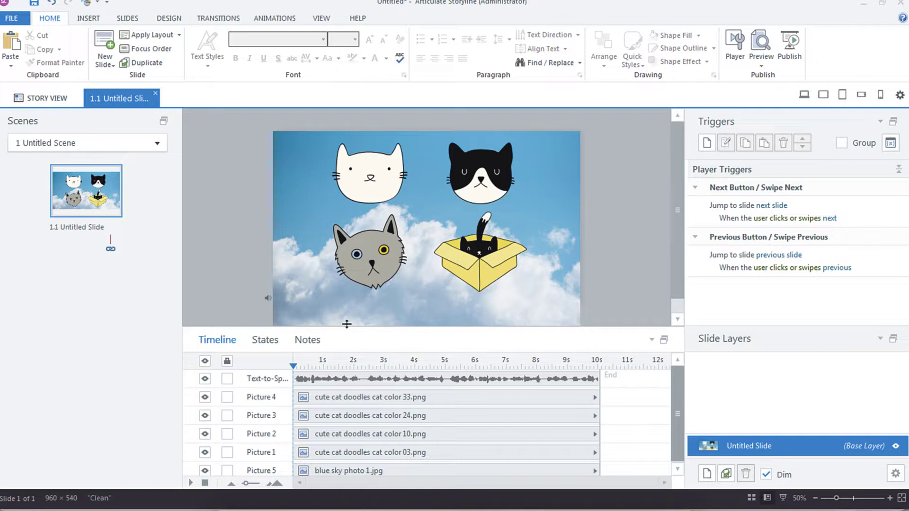
pyautogui.moveTo(345, 329); pyautogui.dragTo(265, 247)
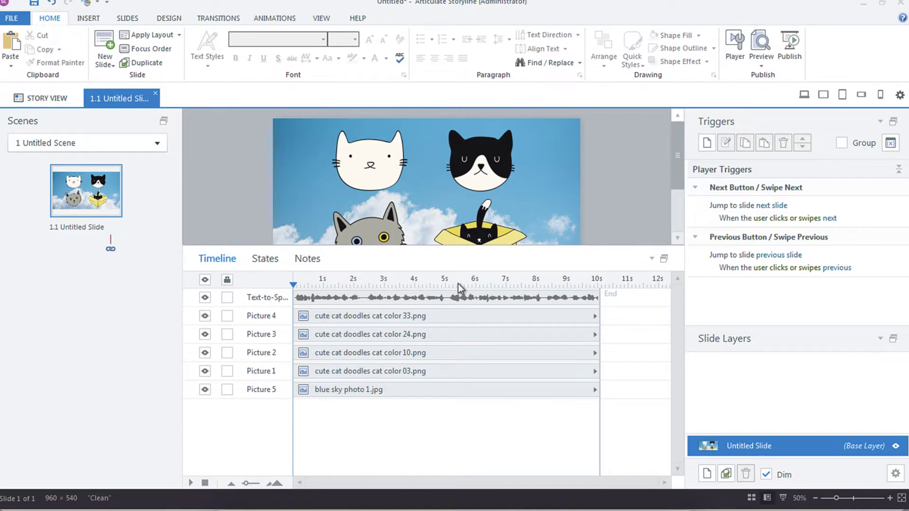
pyautogui.scroll(3, 459, 283)
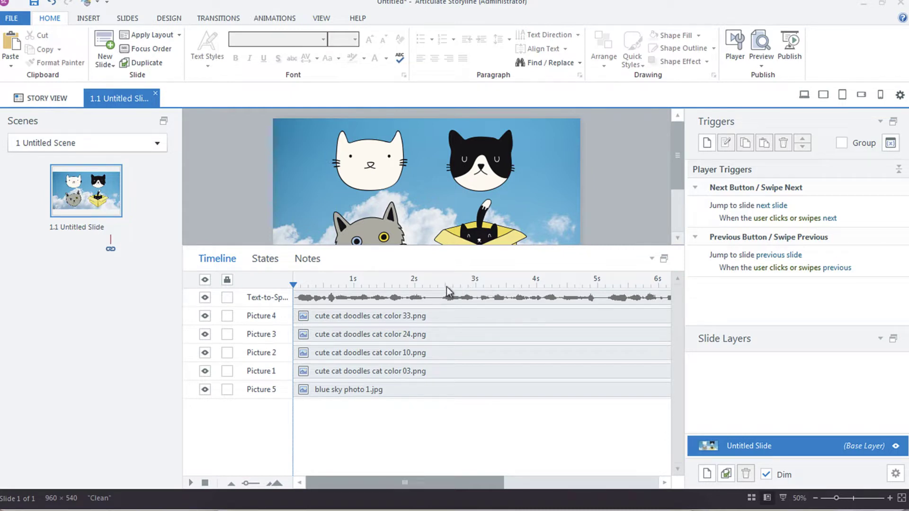
pyautogui.scroll(-3, 446, 287)
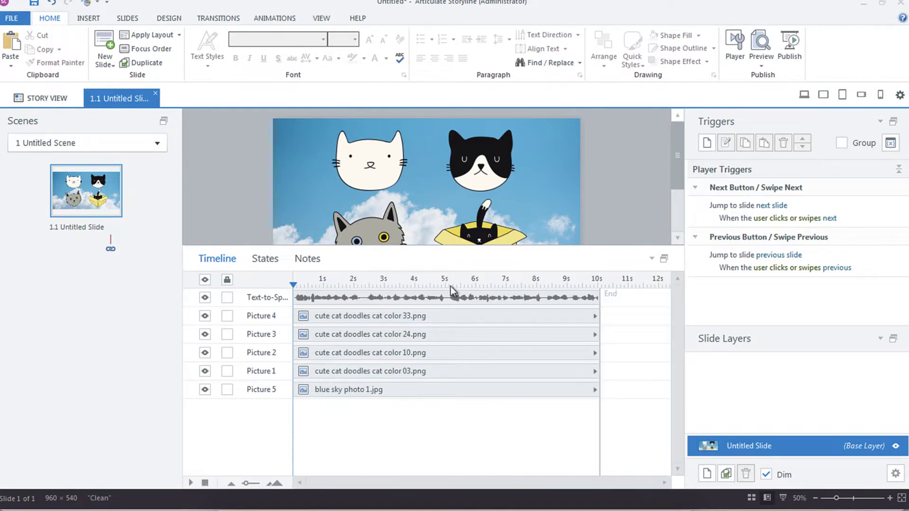
pyautogui.scroll(-3, 450, 287)
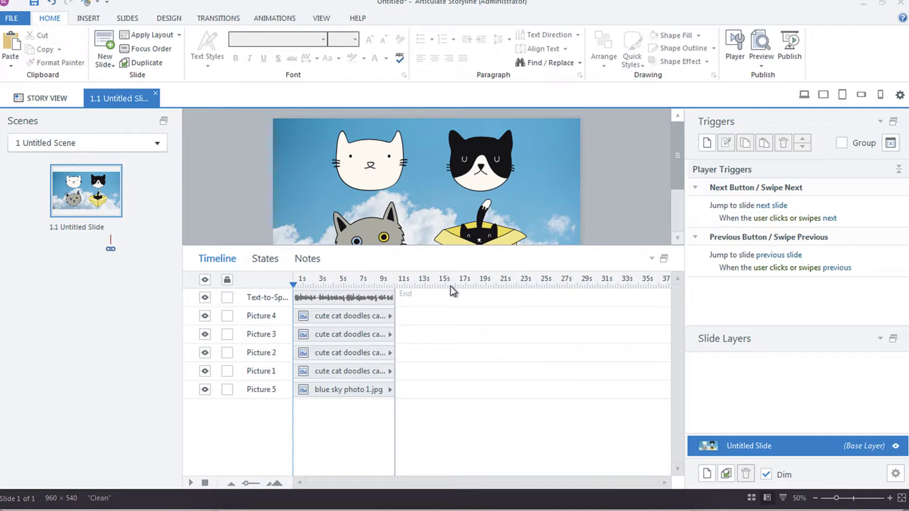
pyautogui.scroll(3, 450, 286)
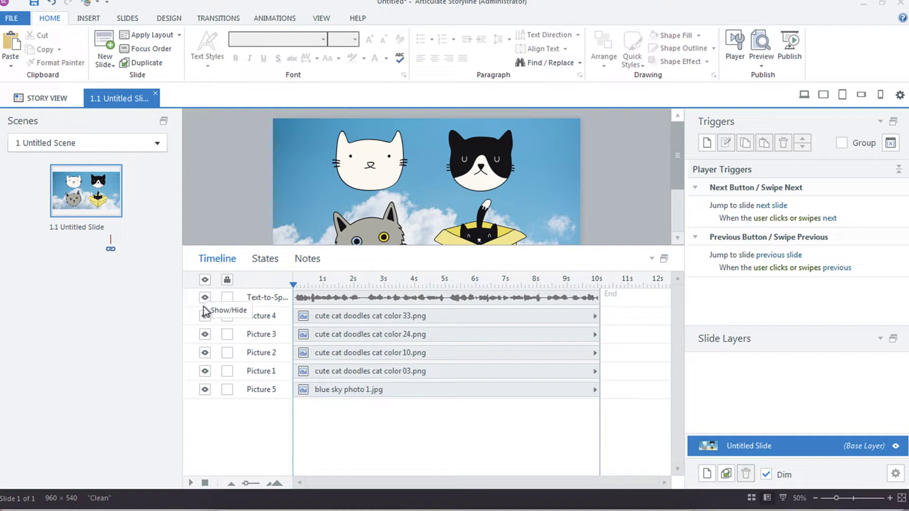
# Toggle all objects hidden and shown, hide the box cat, and drag the splitter down to enlarge the stage.
pyautogui.click(205, 282)
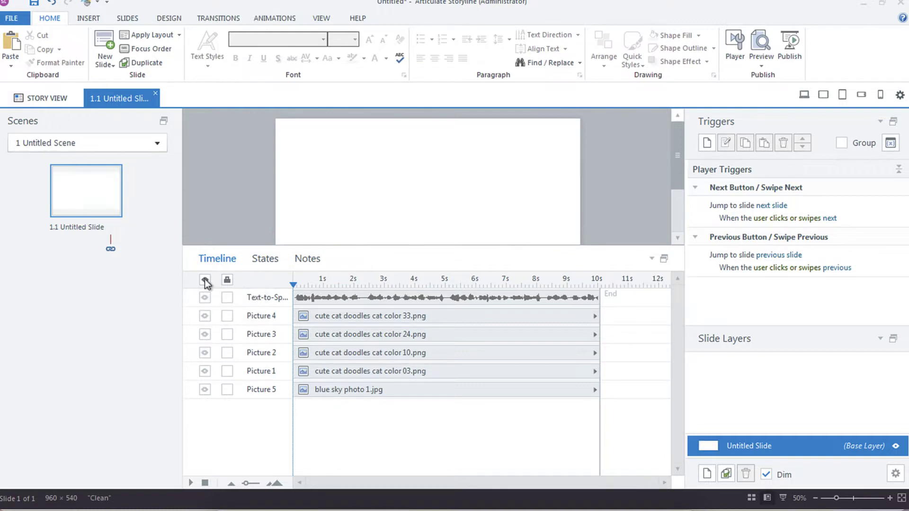
pyautogui.click(206, 282)
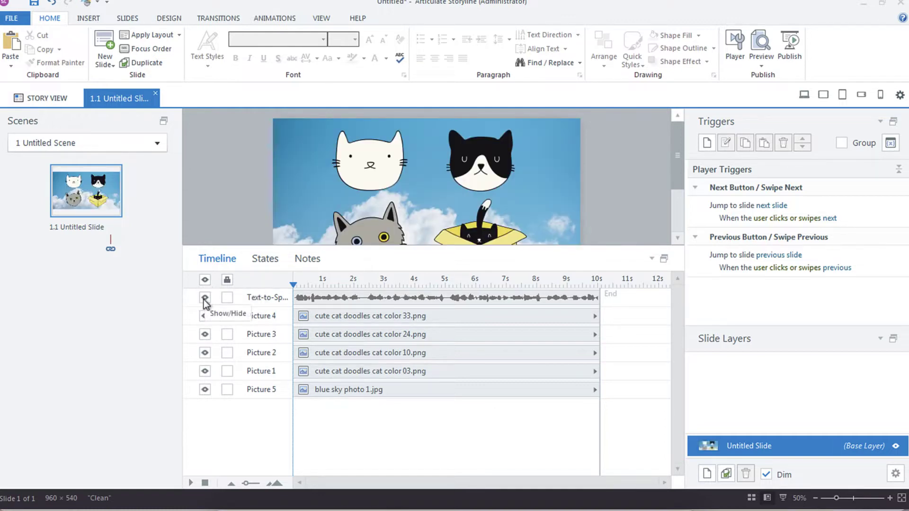
pyautogui.click(205, 315)
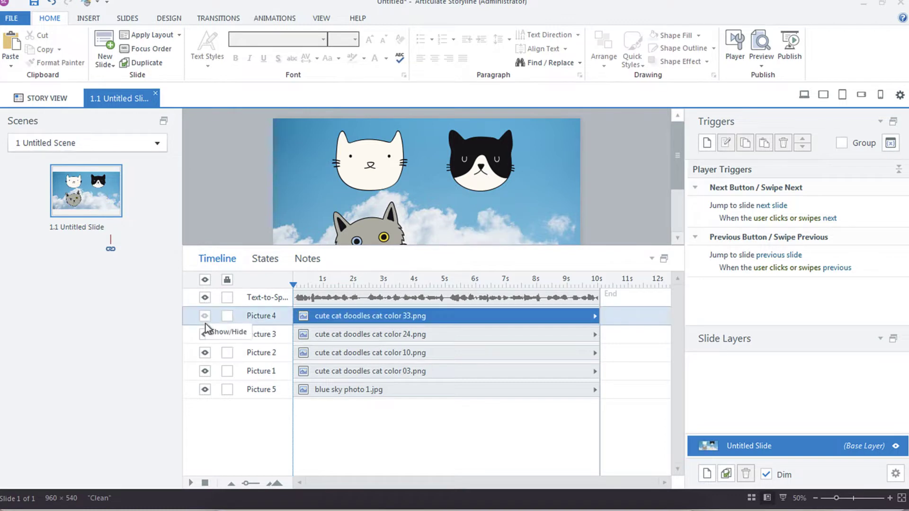
pyautogui.moveTo(237, 247); pyautogui.dragTo(237, 299)
# Hide the white and black-and-white cats, then restore the sky photo and all cats to visible.
pyautogui.click(205, 386)
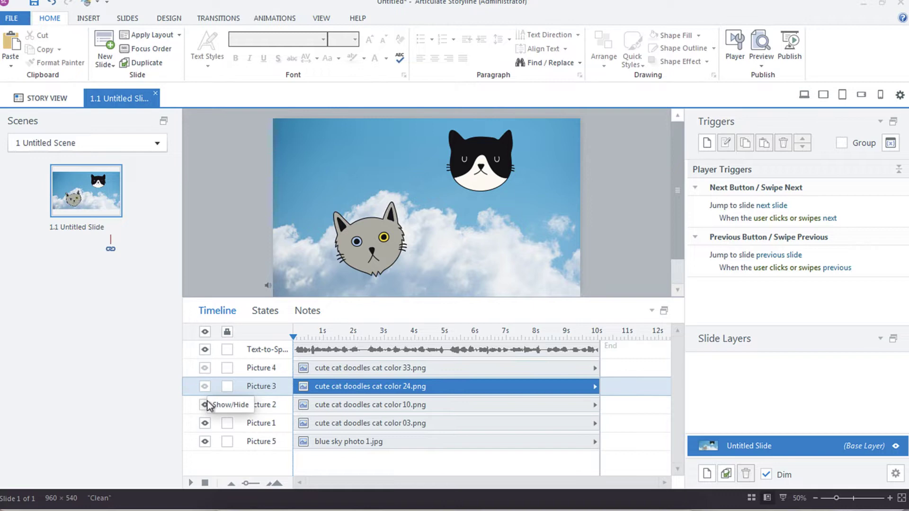
pyautogui.click(205, 423)
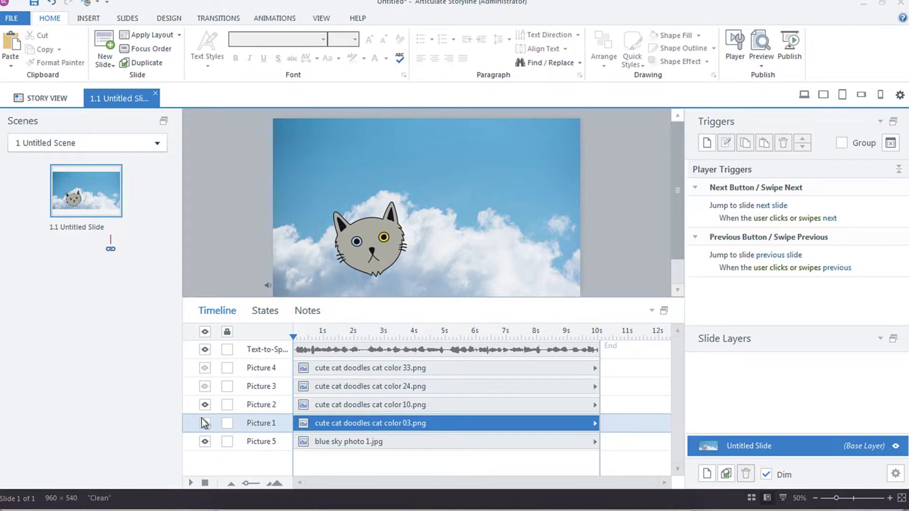
pyautogui.click(205, 332)
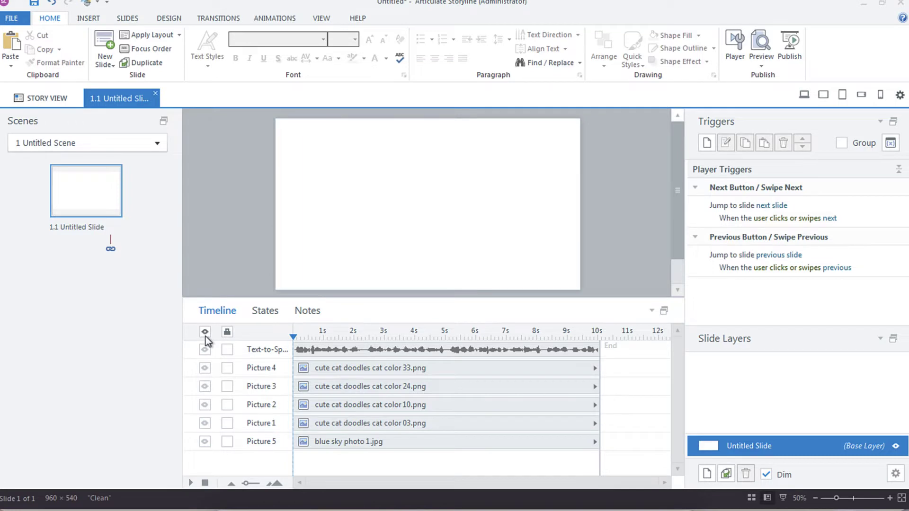
pyautogui.click(204, 442)
pyautogui.click(204, 423)
pyautogui.click(204, 405)
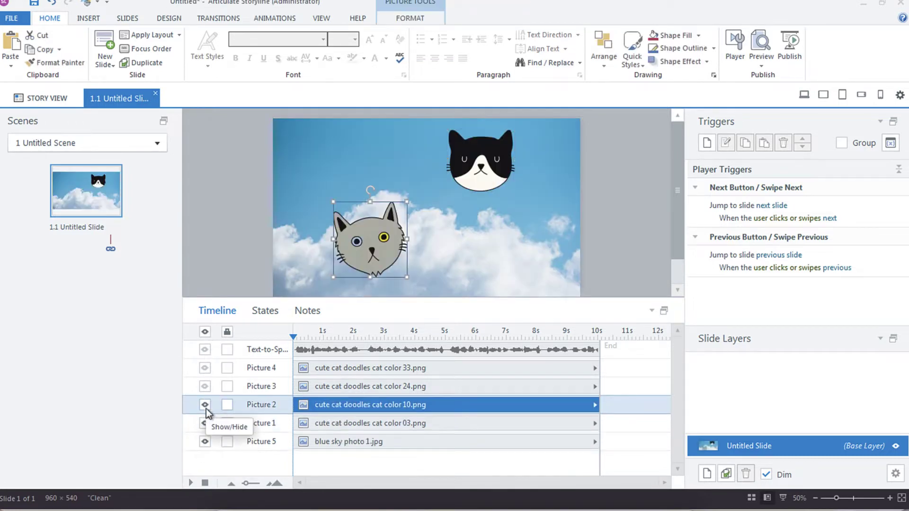
pyautogui.click(205, 331)
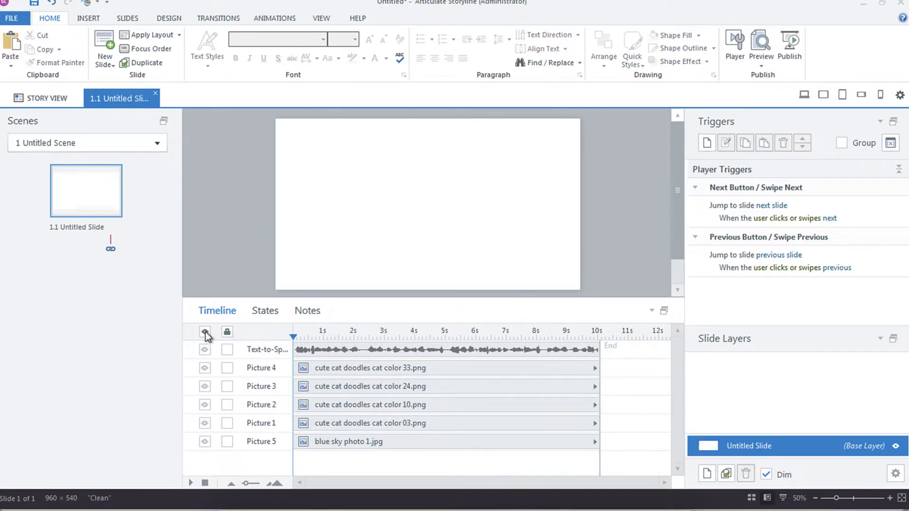
pyautogui.click(205, 331)
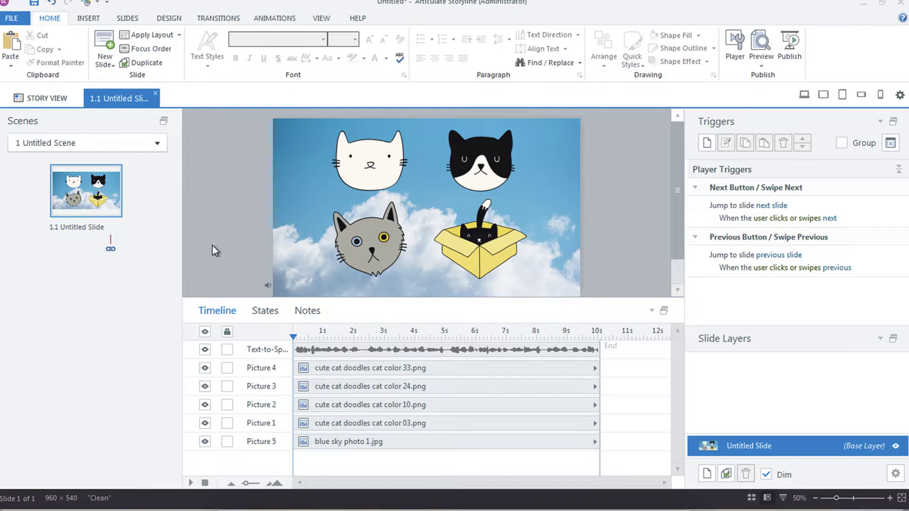
pyautogui.click(228, 425)
pyautogui.click(228, 406)
pyautogui.click(228, 406)
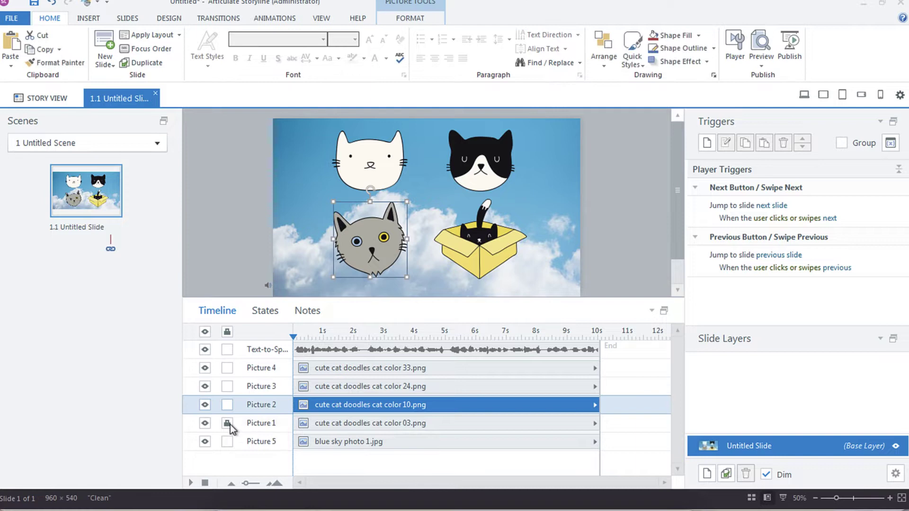
pyautogui.click(229, 423)
pyautogui.click(228, 331)
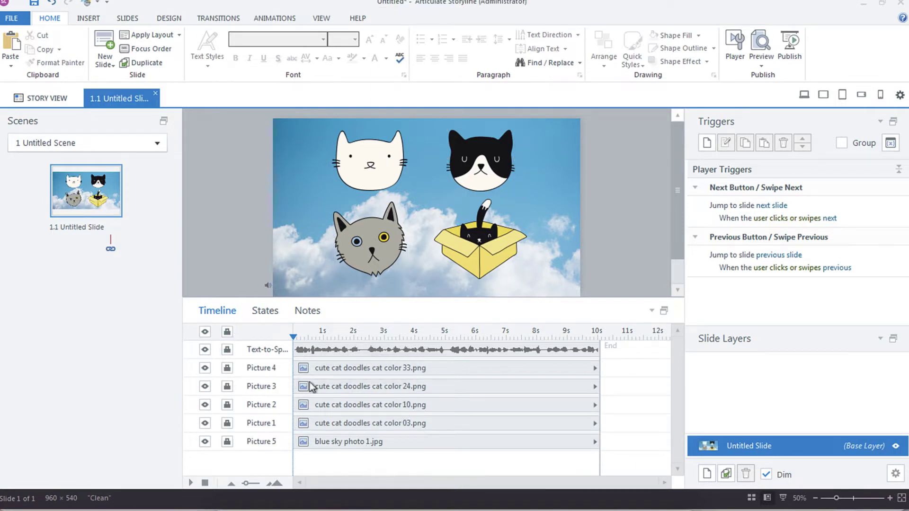
pyautogui.click(226, 336)
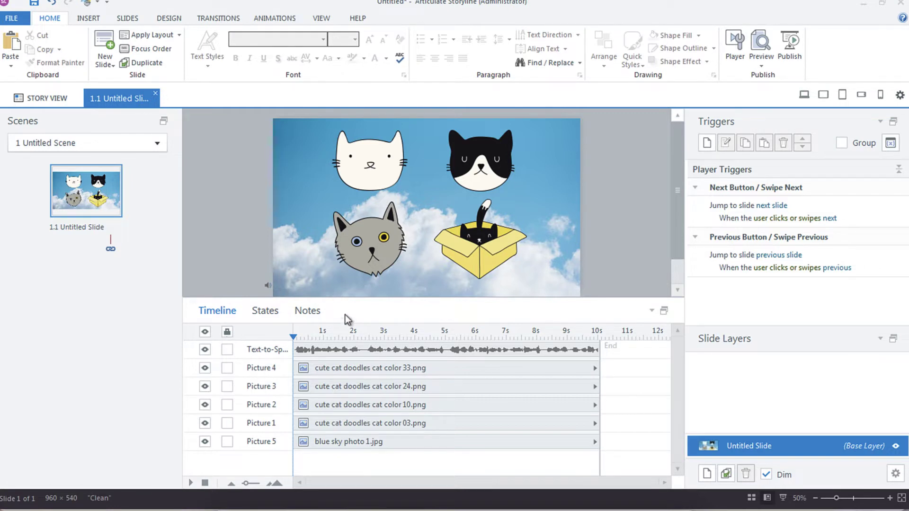
pyautogui.moveTo(348, 304); pyautogui.dragTo(345, 319)
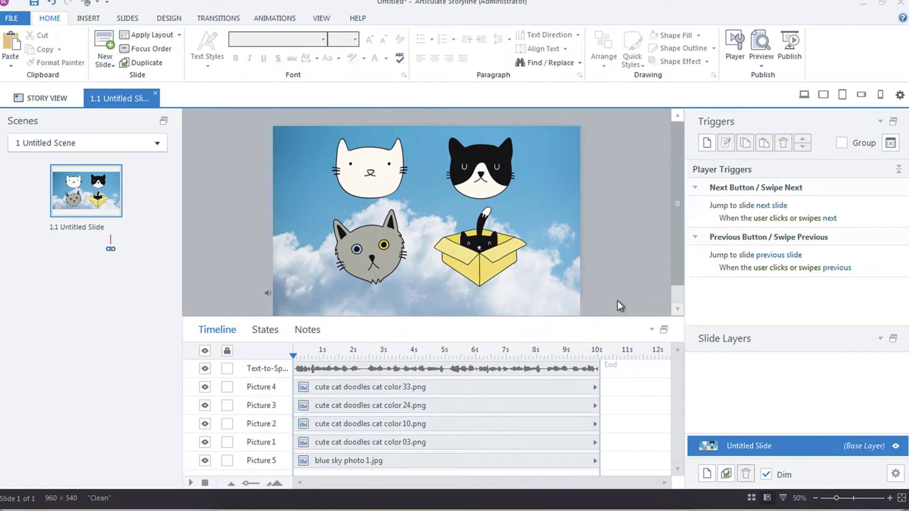
pyautogui.rightClick(559, 232)
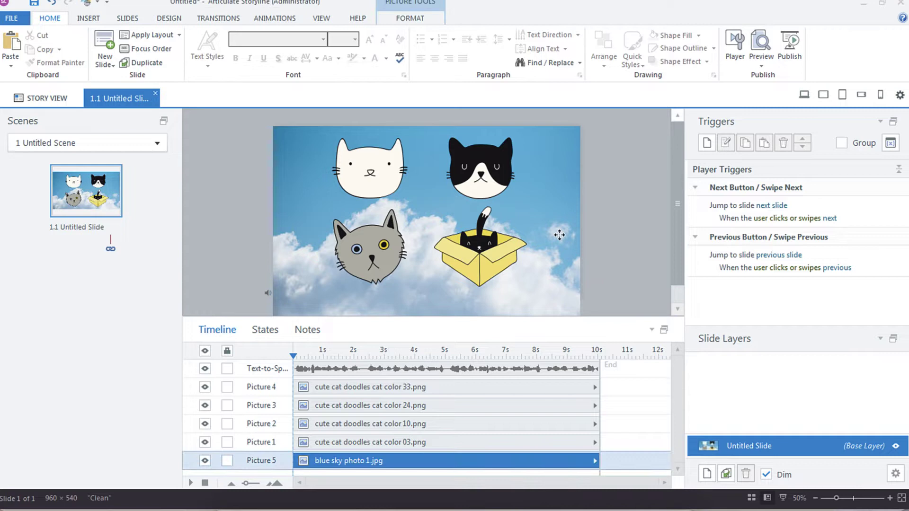
pyautogui.click(629, 181)
pyautogui.click(610, 206)
pyautogui.rightClick(610, 206)
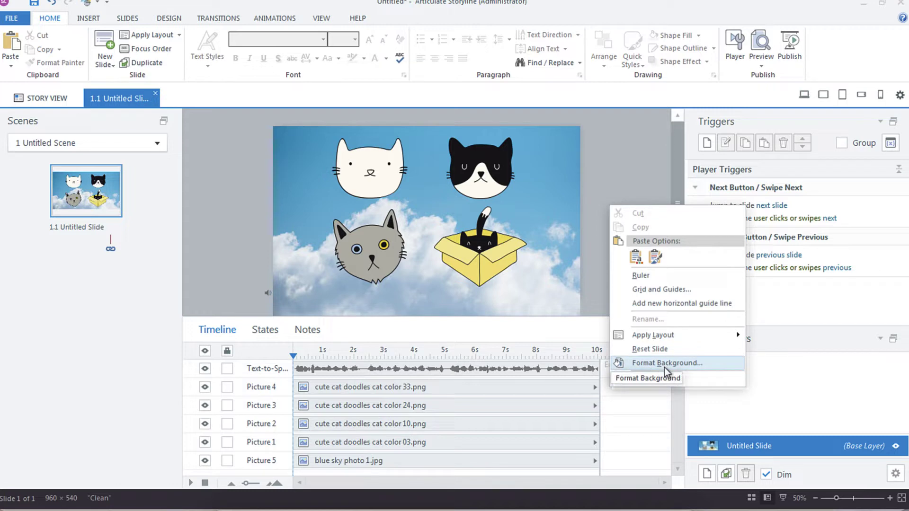
pyautogui.click(221, 241)
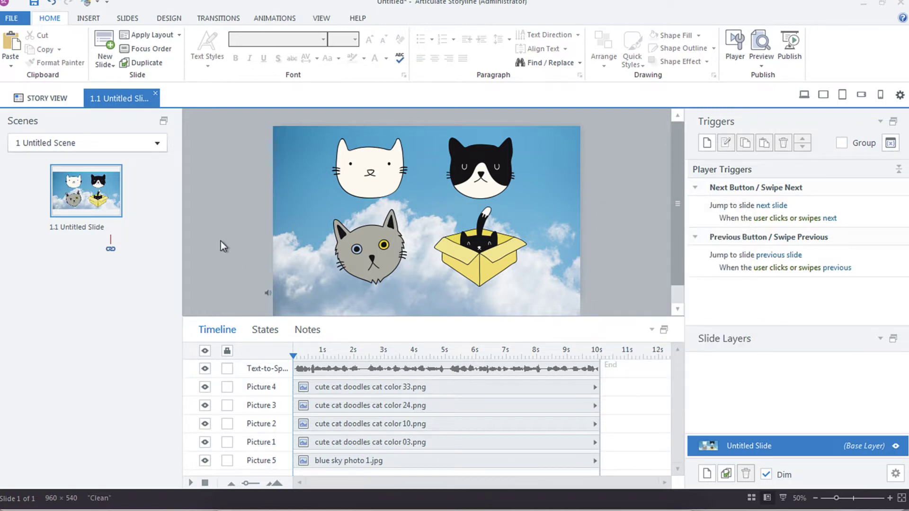
pyautogui.click(226, 461)
pyautogui.moveTo(377, 176)
pyautogui.mouseDown()
pyautogui.moveTo(360, 177)
pyautogui.moveTo(375, 178)
pyautogui.mouseUp()
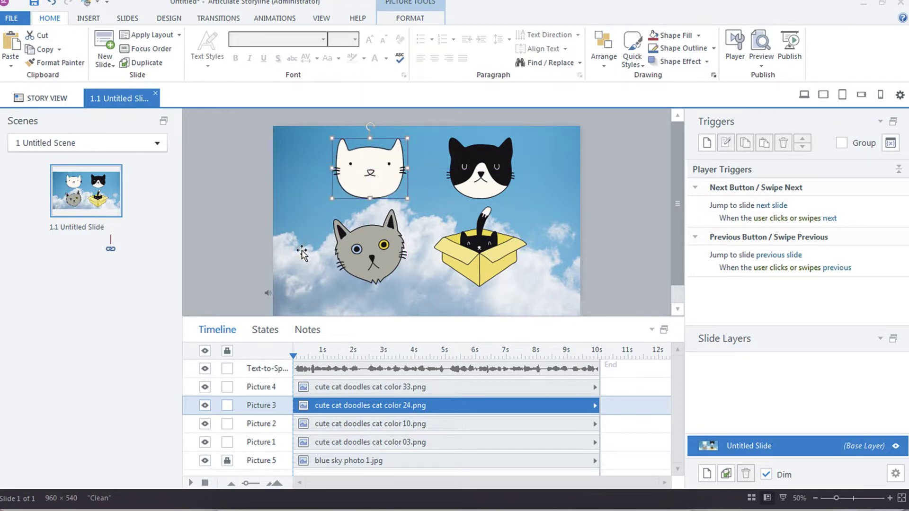
pyautogui.click(228, 464)
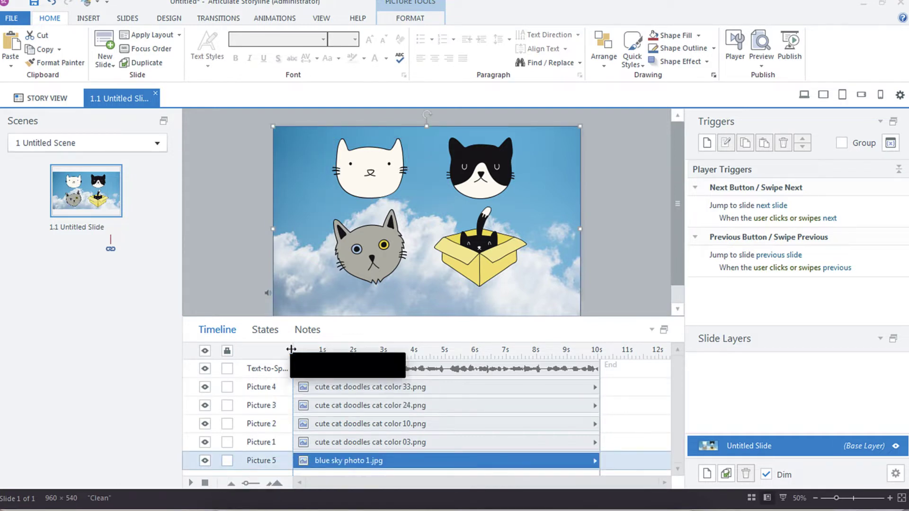
# Widen the timeline name column and rename the sky layer BG and the black-and-white cat BlkWhtCat.
pyautogui.moveTo(292, 351); pyautogui.dragTo(358, 352)
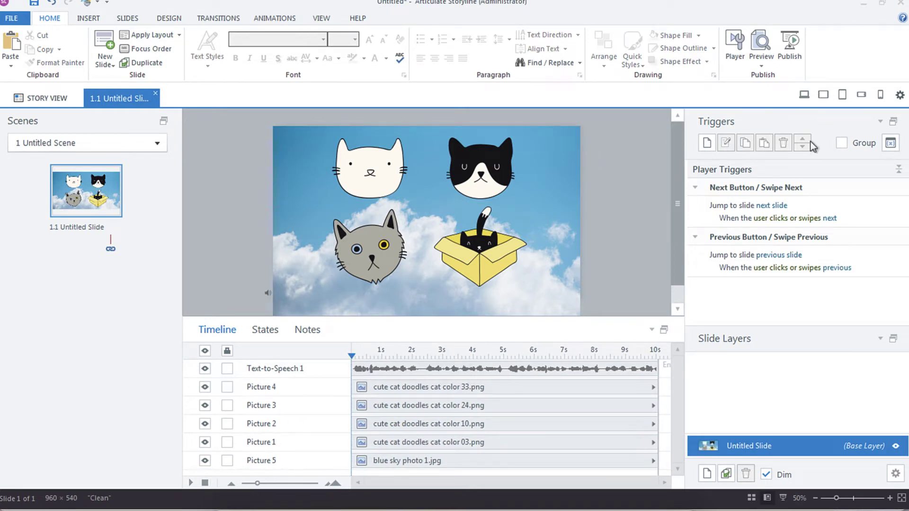
pyautogui.doubleClick(271, 460)
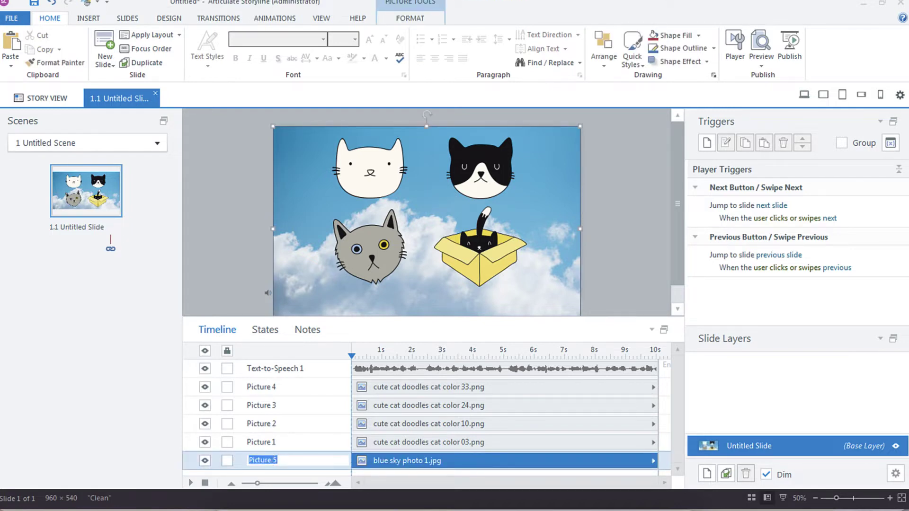
pyautogui.write('BG')
pyautogui.press('Return')
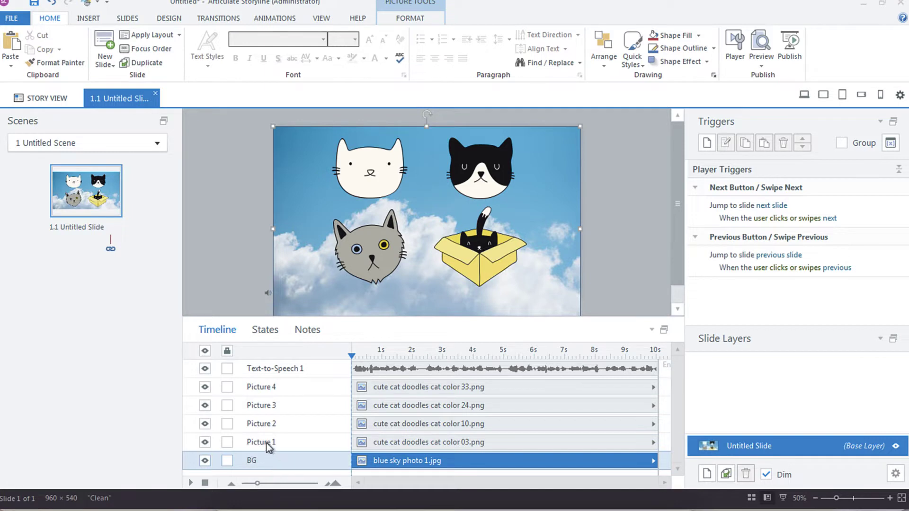
pyautogui.doubleClick(268, 442)
pyautogui.write('B')
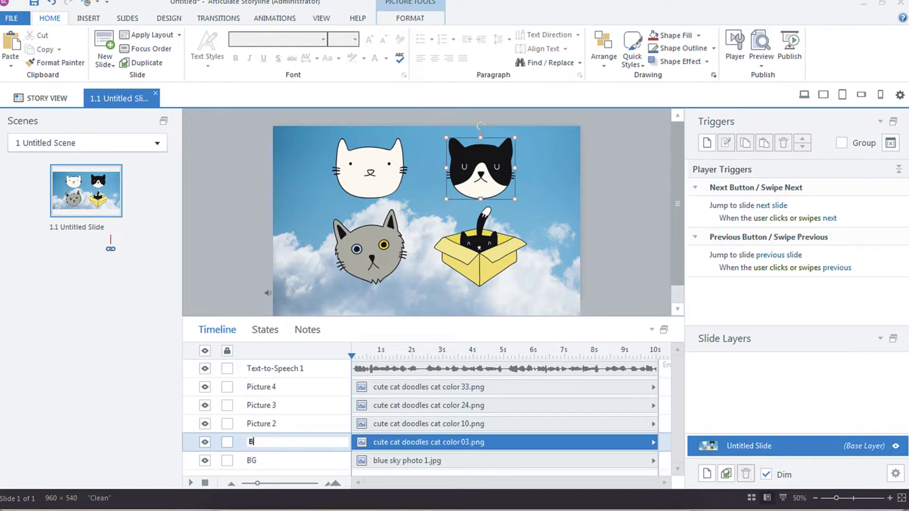
pyautogui.write('lkWhtCat')
pyautogui.click(264, 422)
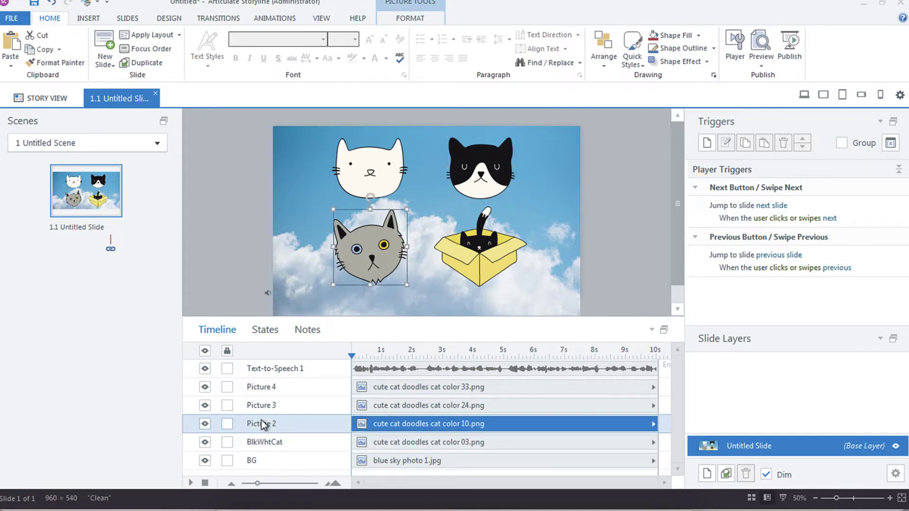
# Rename the grey, white and boxed cat layers GreyCat, WhtCat and BoxCat.
pyautogui.doubleClick(264, 424)
pyautogui.write('Grey')
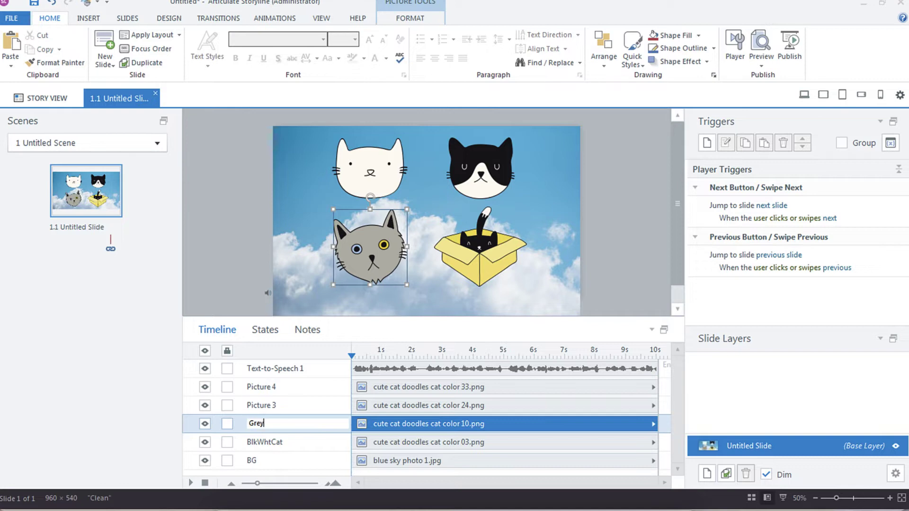
pyautogui.write('Cat')
pyautogui.press('Return')
pyautogui.doubleClick(263, 408)
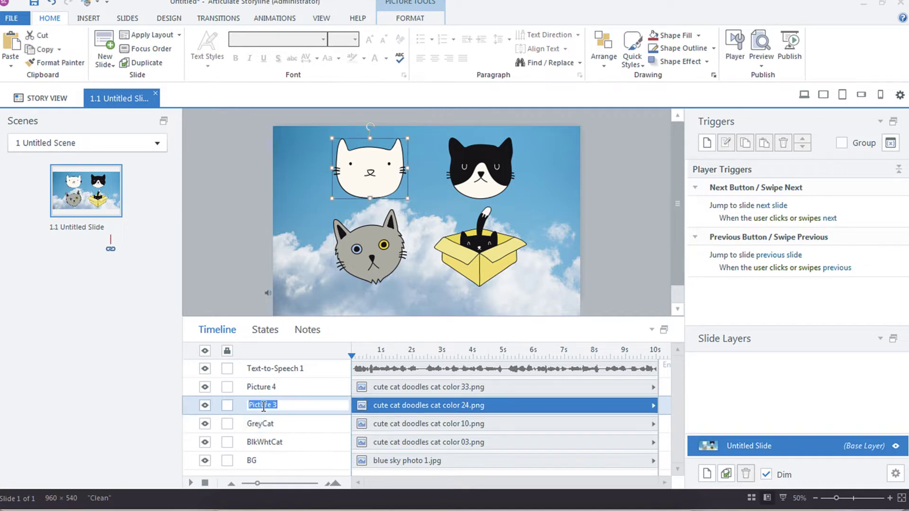
pyautogui.write('WhtCat')
pyautogui.press('Return')
pyautogui.doubleClick(263, 388)
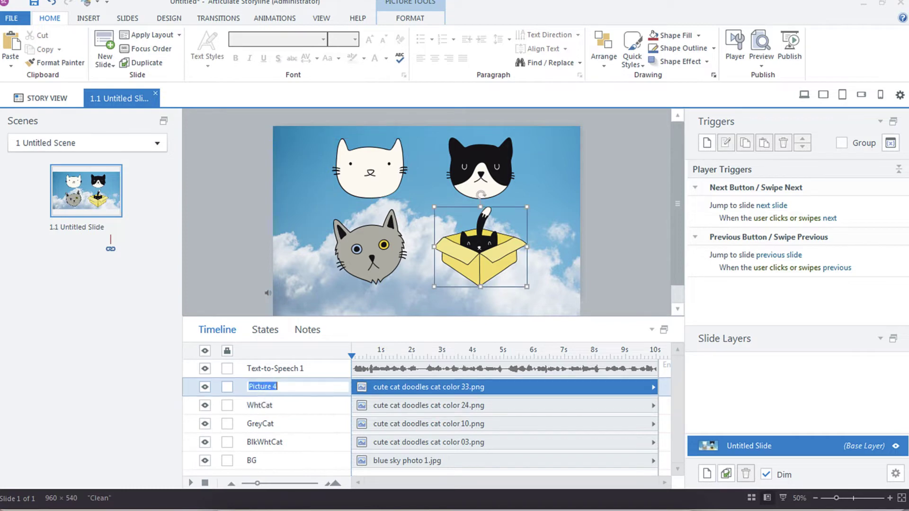
pyautogui.write('BoxCat')
pyautogui.press('Return')
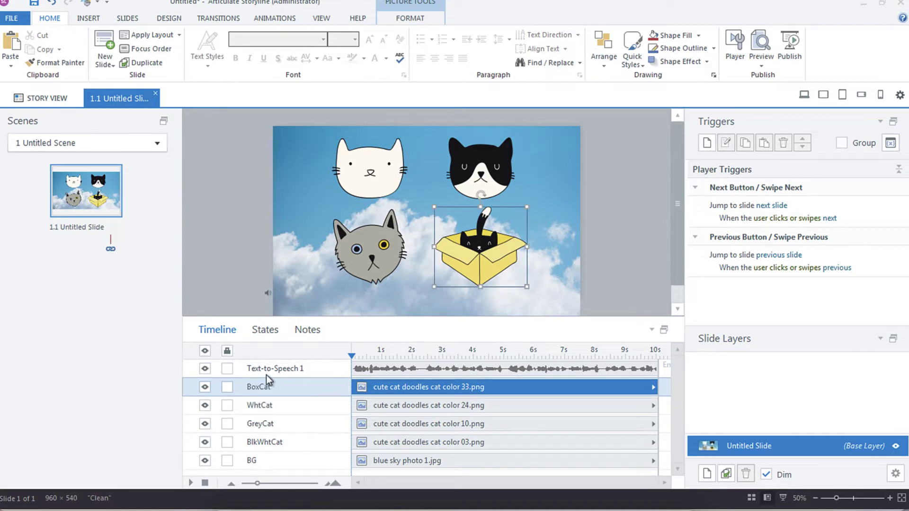
# Rename the text-to-speech track Audio and select the white cat on the slide.
pyautogui.click(266, 373)
pyautogui.doubleClick(266, 374)
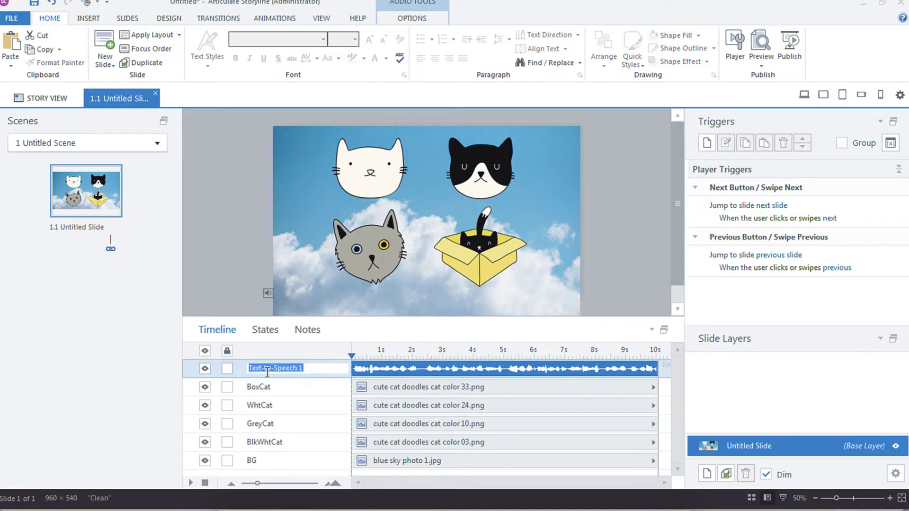
pyautogui.write('Audio')
pyautogui.press('Return')
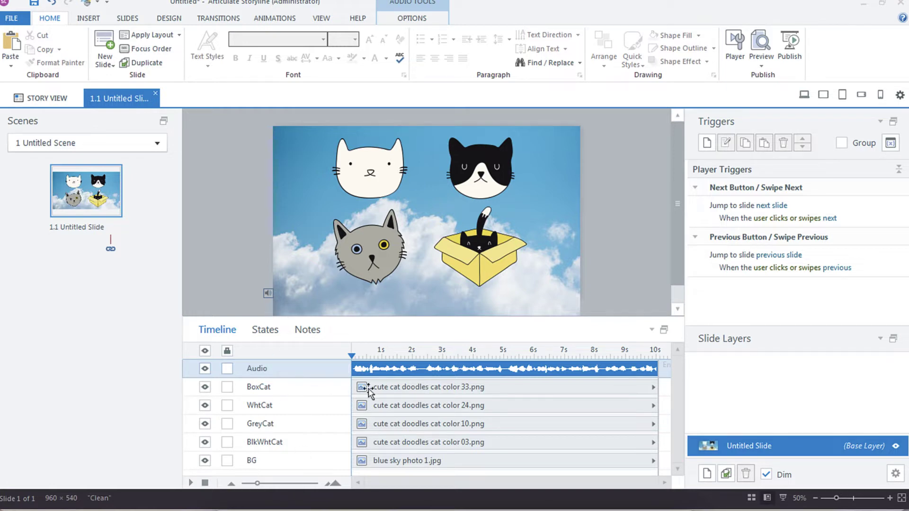
pyautogui.click(371, 167)
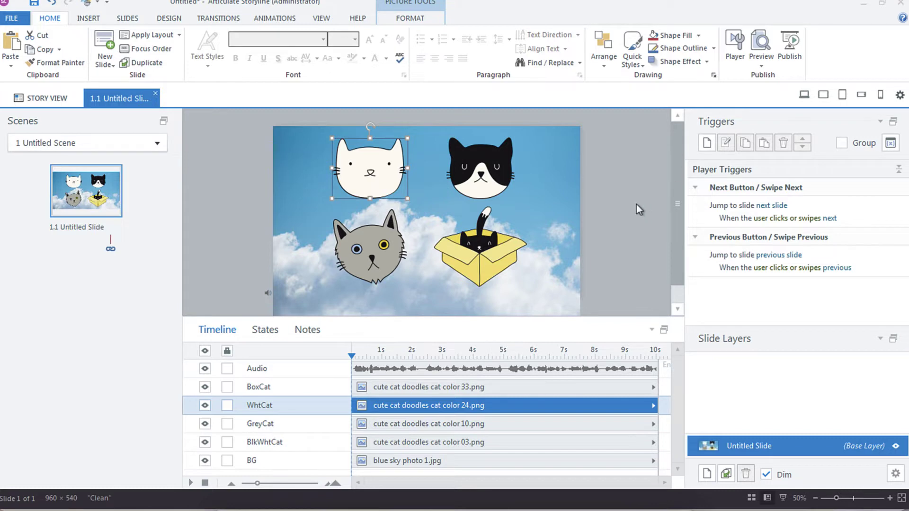
pyautogui.click(706, 142)
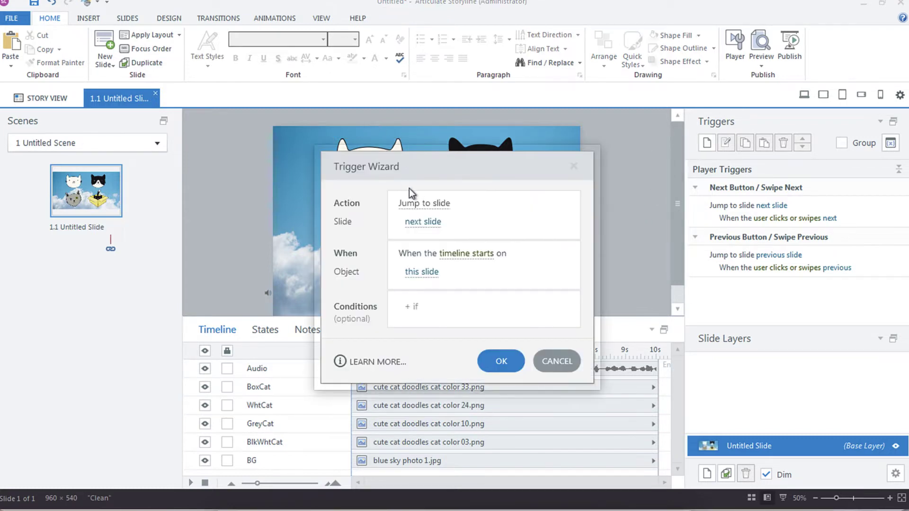
pyautogui.click(464, 256)
pyautogui.write('user')
pyautogui.press('Return')
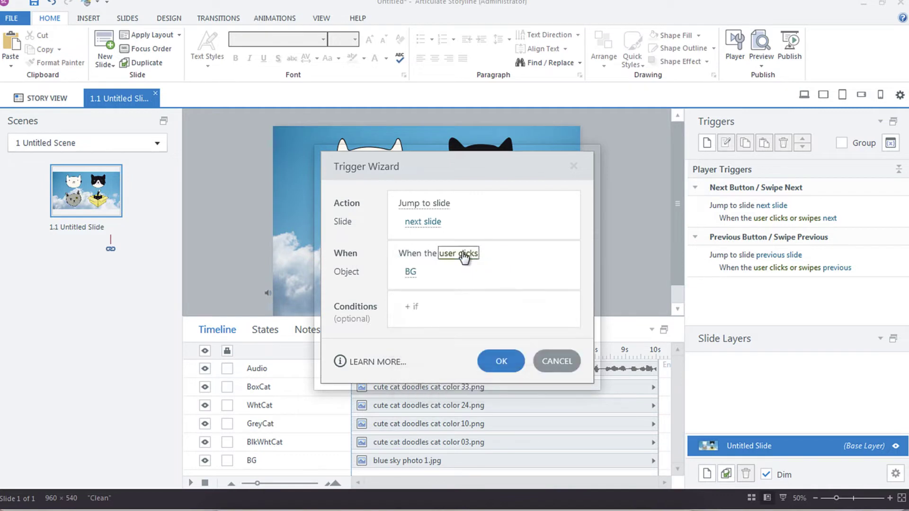
pyautogui.moveTo(465, 172); pyautogui.dragTo(705, 140)
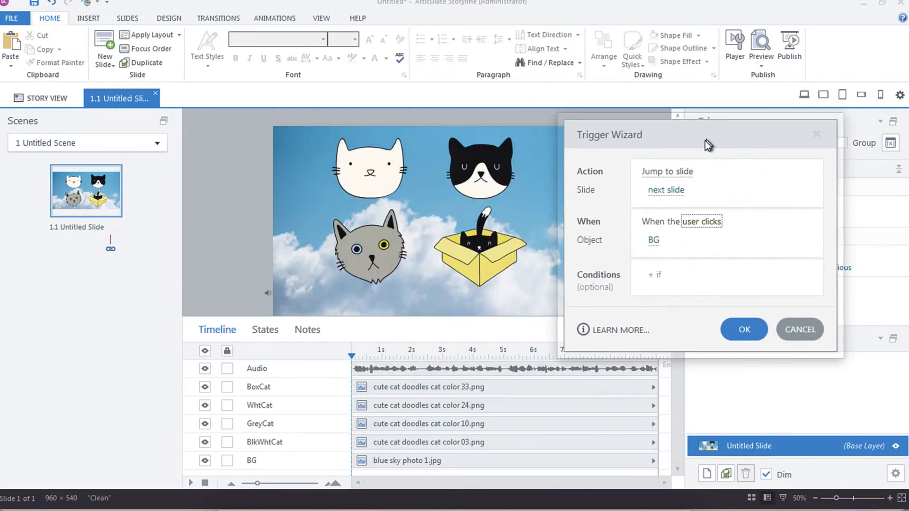
pyautogui.click(652, 242)
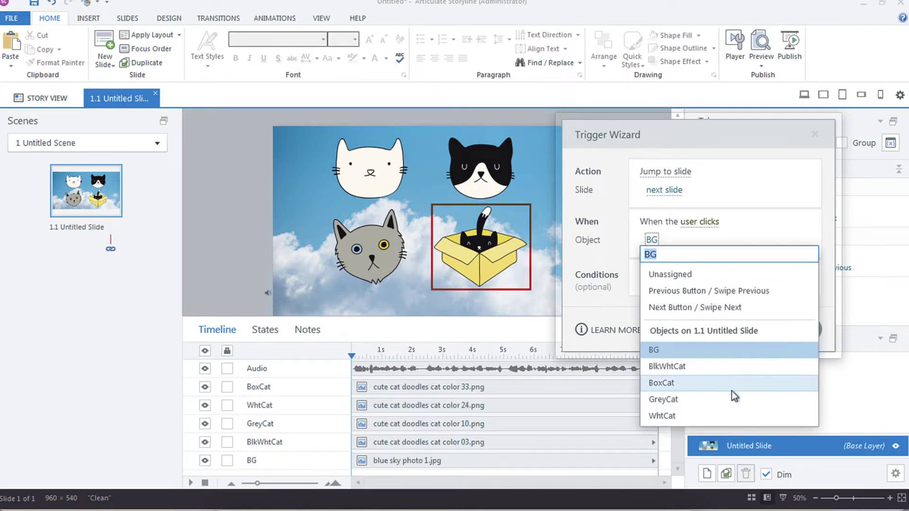
pyautogui.click(717, 419)
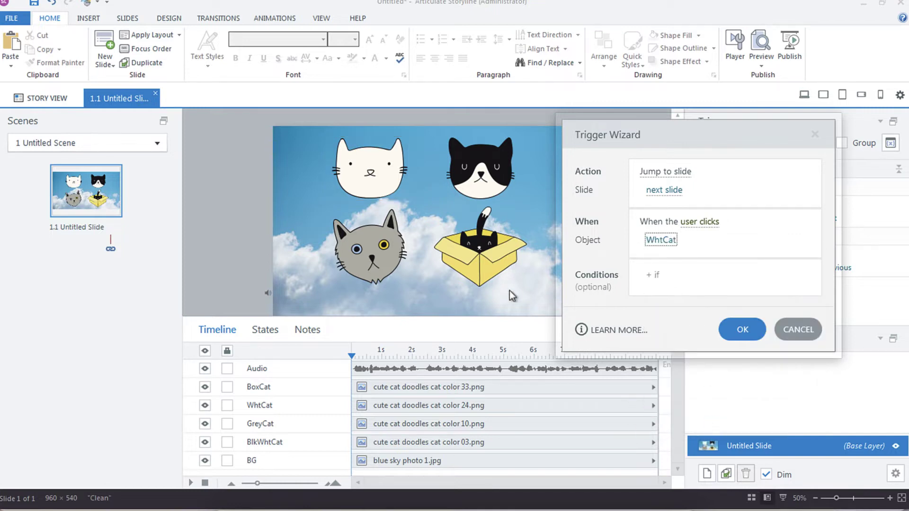
pyautogui.click(798, 330)
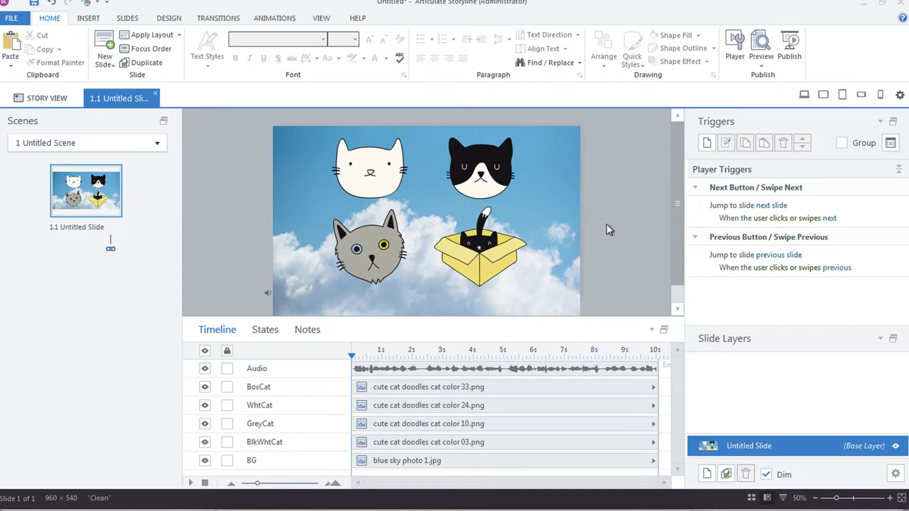
# Add an 18-point 'Cat in a Box' text box and place it beneath the boxed cat.
pyautogui.hotkey('ctrl', 'v')
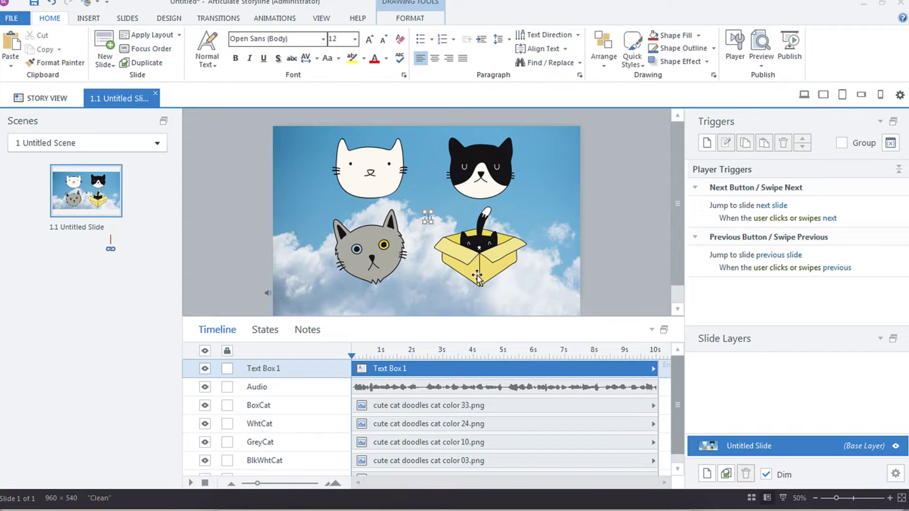
pyautogui.write('Cat in a Box')
pyautogui.click(369, 40)
pyautogui.click(369, 39)
pyautogui.click(370, 39)
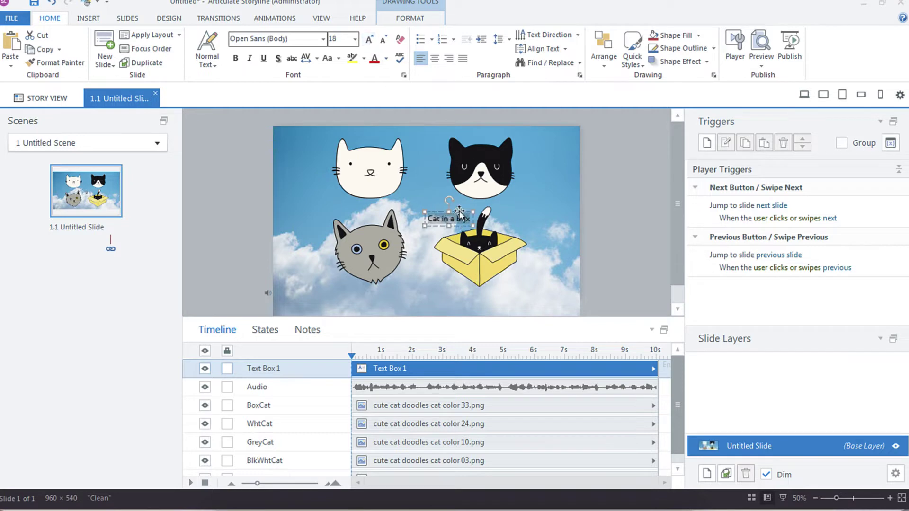
pyautogui.moveTo(455, 213); pyautogui.dragTo(486, 296)
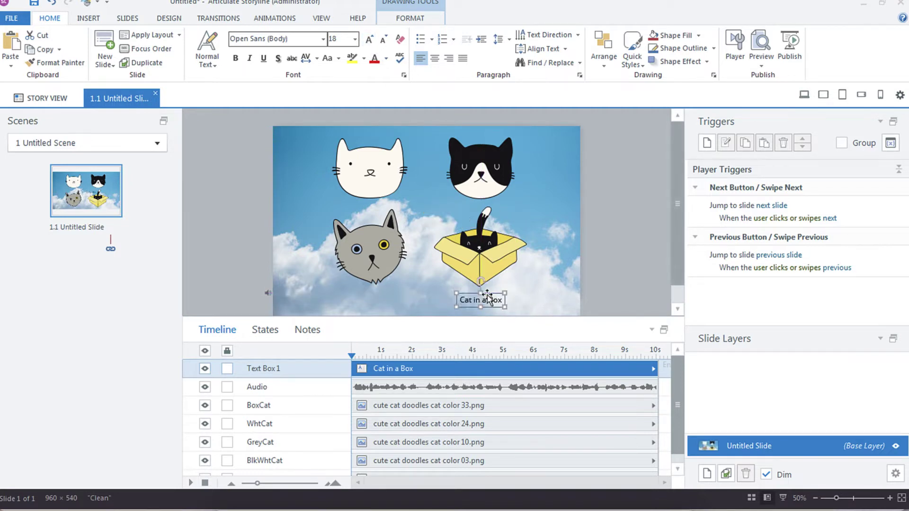
pyautogui.click(600, 265)
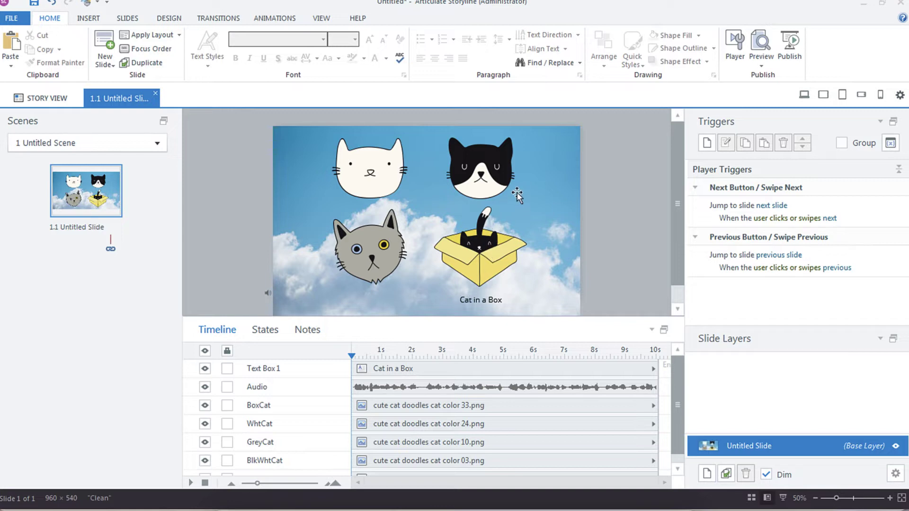
# Group the boxed cat picture with its 'Cat in a Box' caption.
pyautogui.click(496, 259)
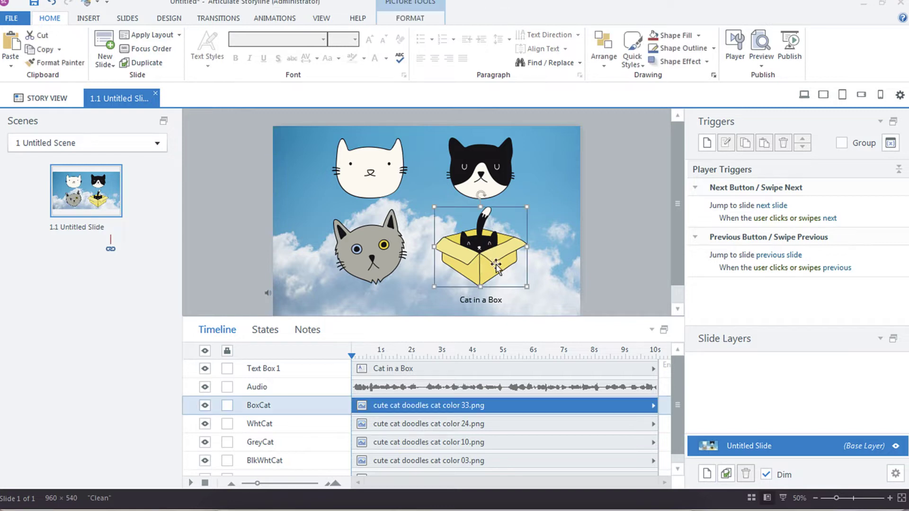
pyautogui.keyDown('shift'); pyautogui.click(483, 301); pyautogui.keyUp('shift')
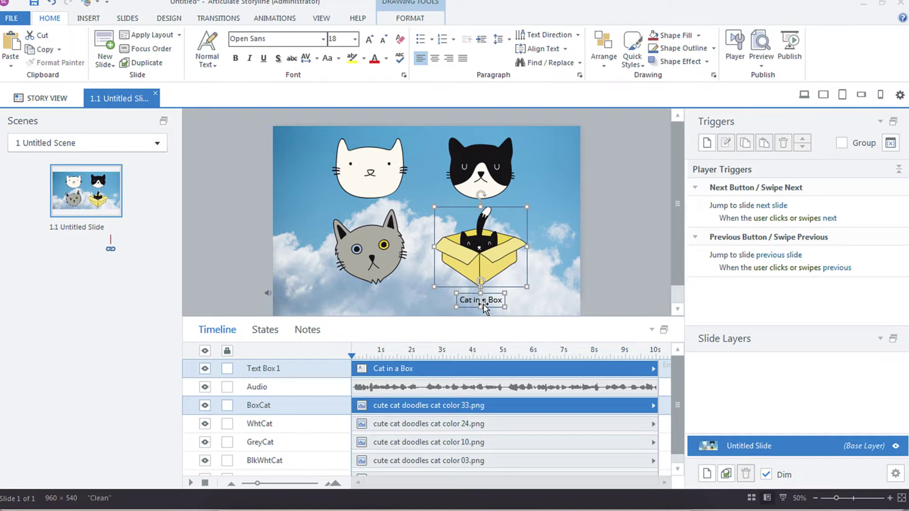
pyautogui.hotkey('ctrl', 'g')
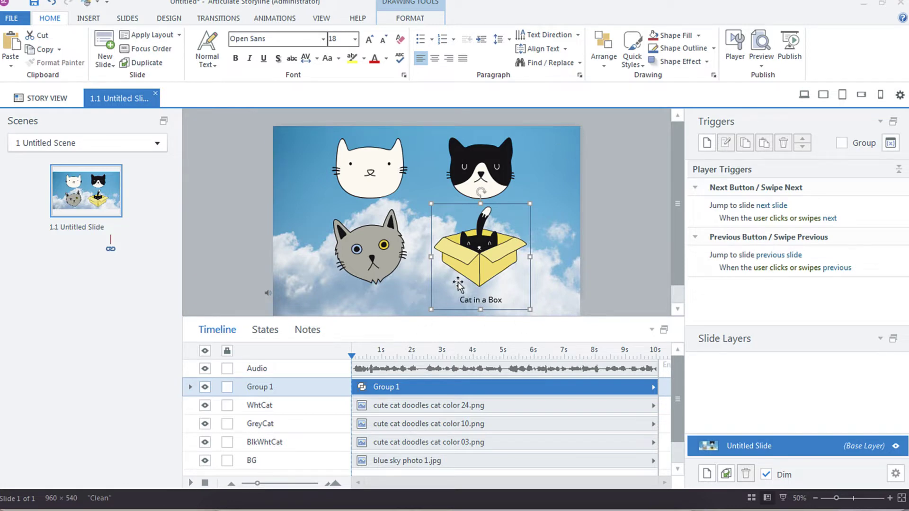
pyautogui.click(623, 238)
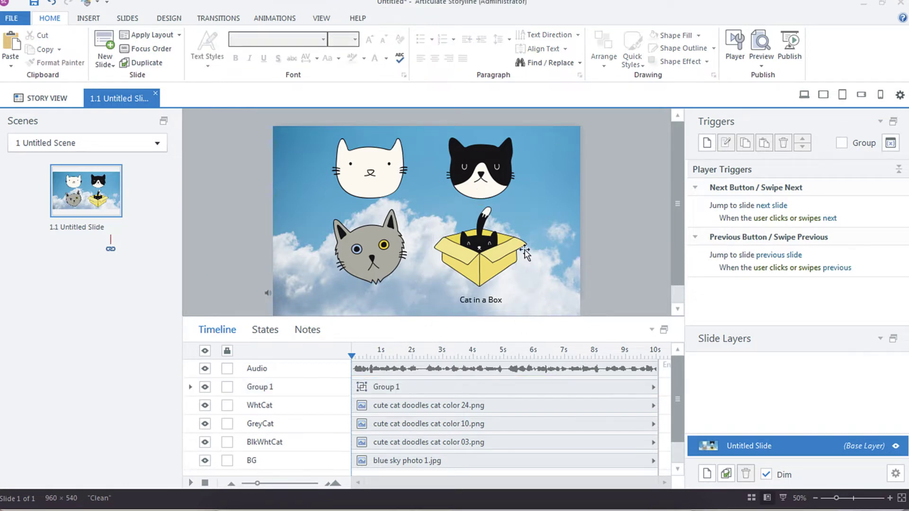
# Rename the new group CatBox on the timeline.
pyautogui.click(525, 253)
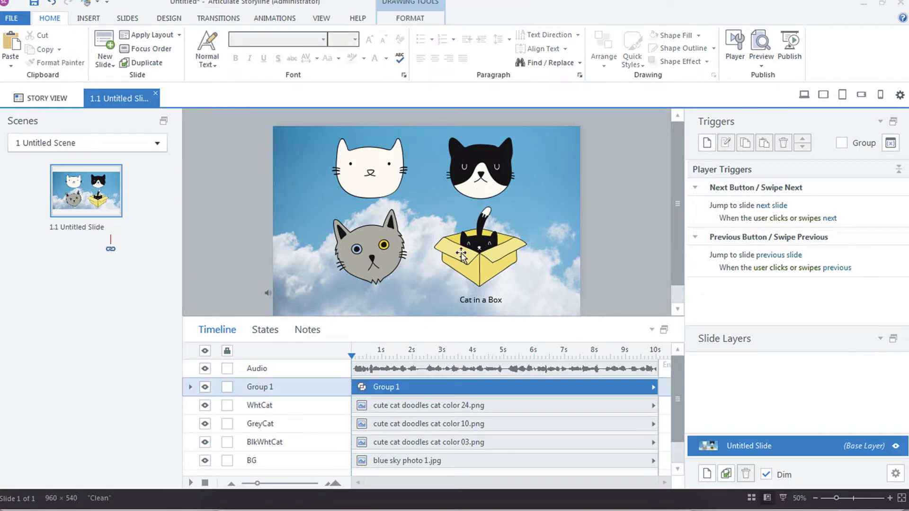
pyautogui.doubleClick(259, 387)
pyautogui.write('Ca')
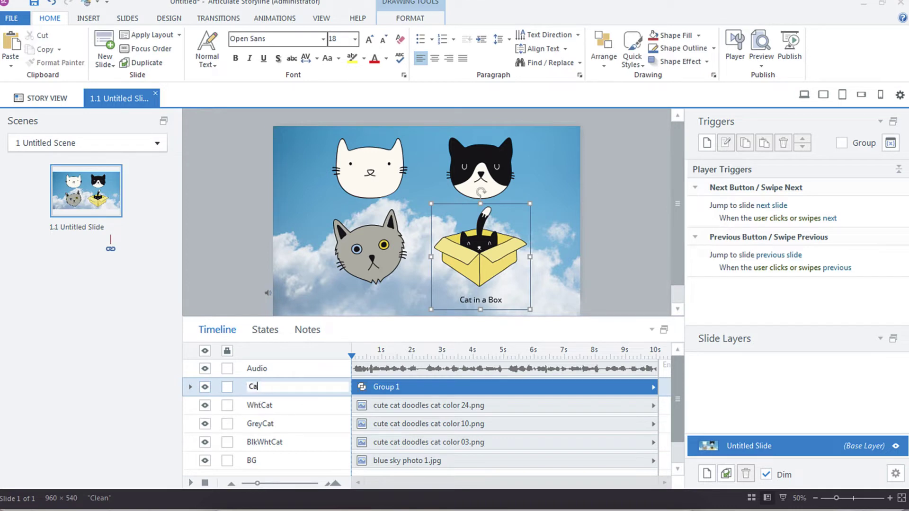
pyautogui.write('tBox')
pyautogui.press('Return')
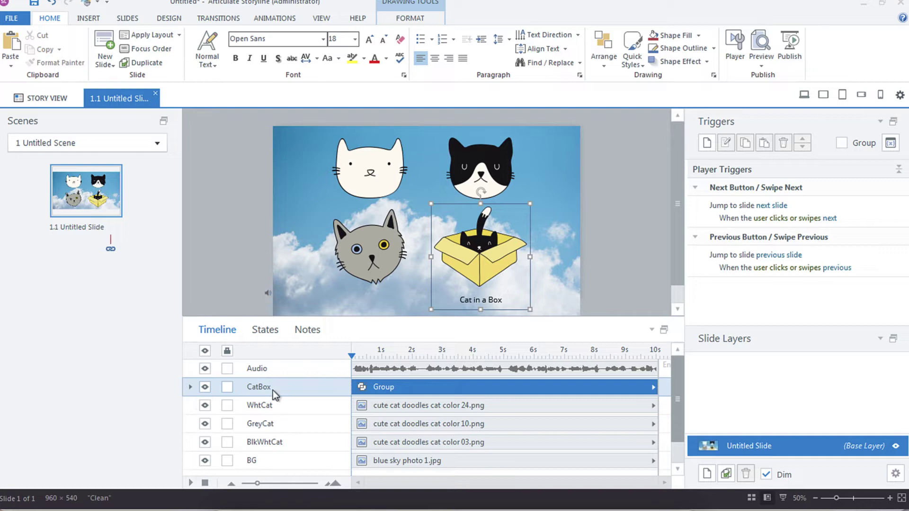
# Expand CatBox on the timeline and ungroup it into picture and caption.
pyautogui.click(191, 387)
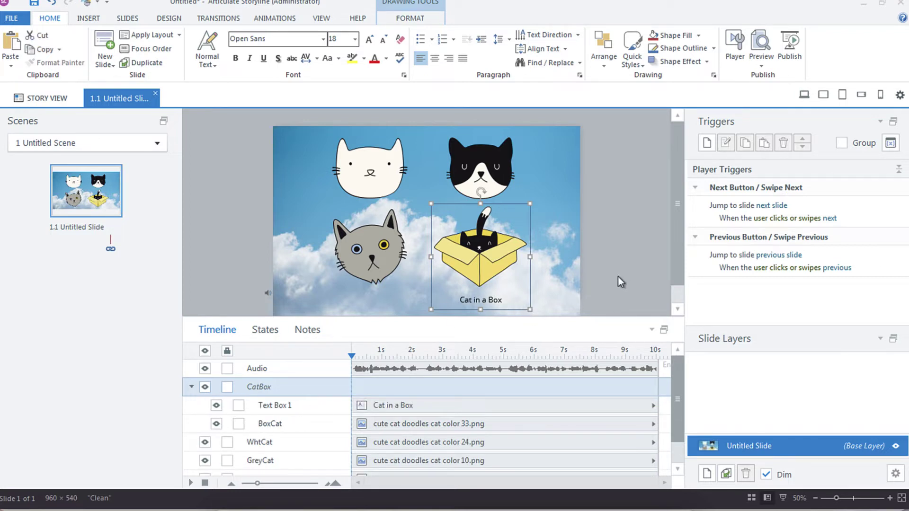
pyautogui.rightClick(530, 257)
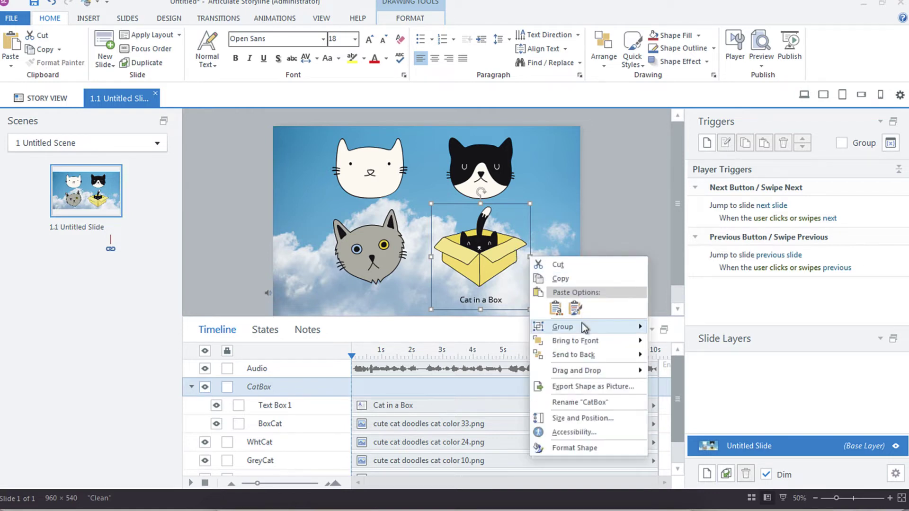
pyautogui.moveTo(581, 324)
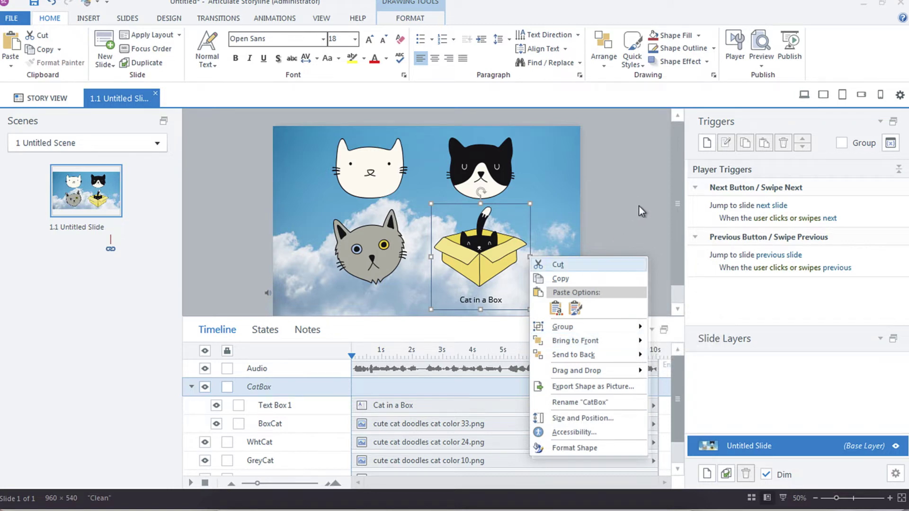
pyautogui.press('Escape')
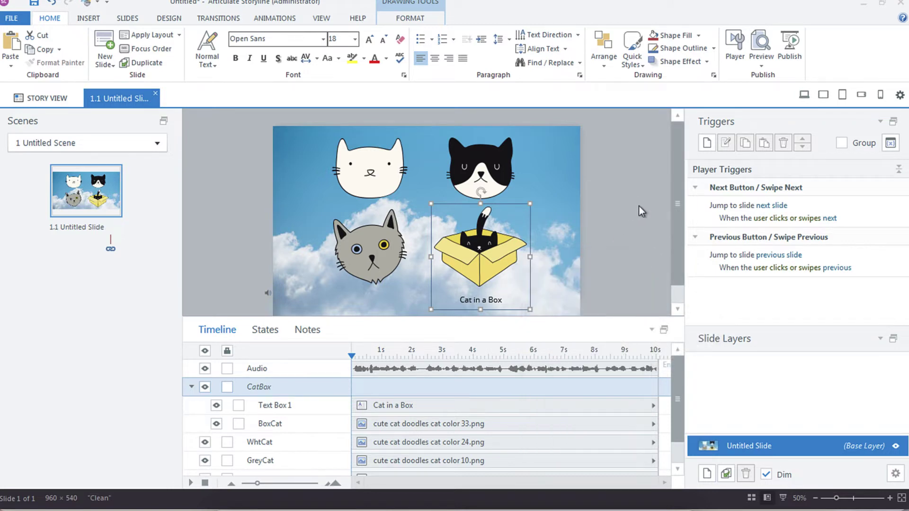
pyautogui.rightClick(530, 259)
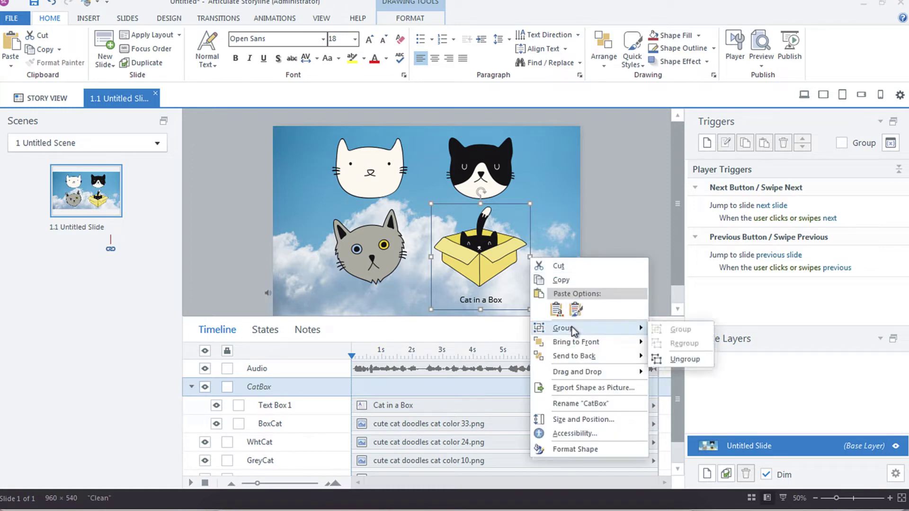
pyautogui.click(685, 359)
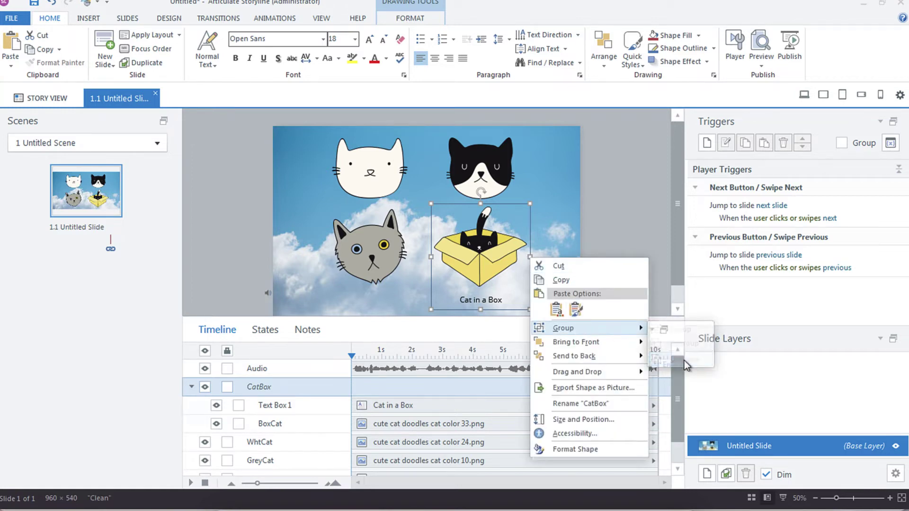
pyautogui.click(635, 275)
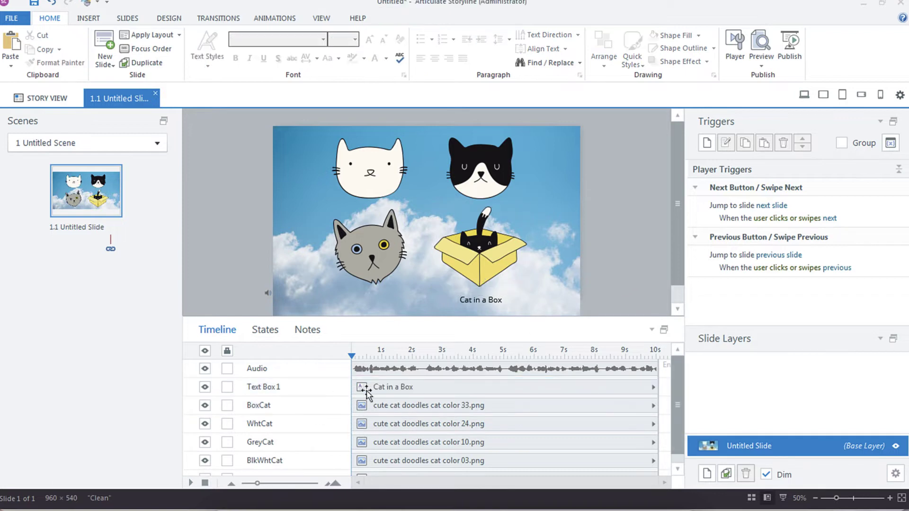
# Regroup the cat-in-box picture and its caption as Group 1.
pyautogui.click(491, 253)
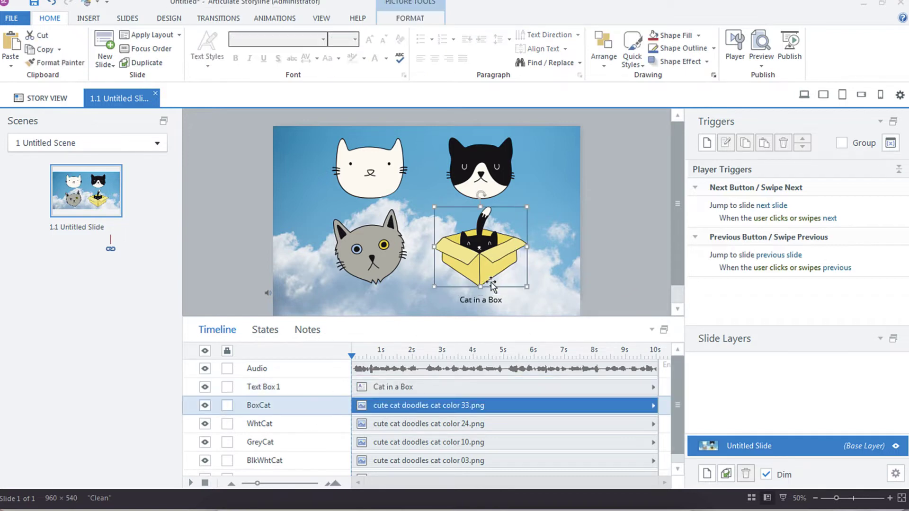
pyautogui.keyDown('shift'); pyautogui.click(486, 303); pyautogui.keyUp('shift')
pyautogui.hotkey('ctrl', 'g')
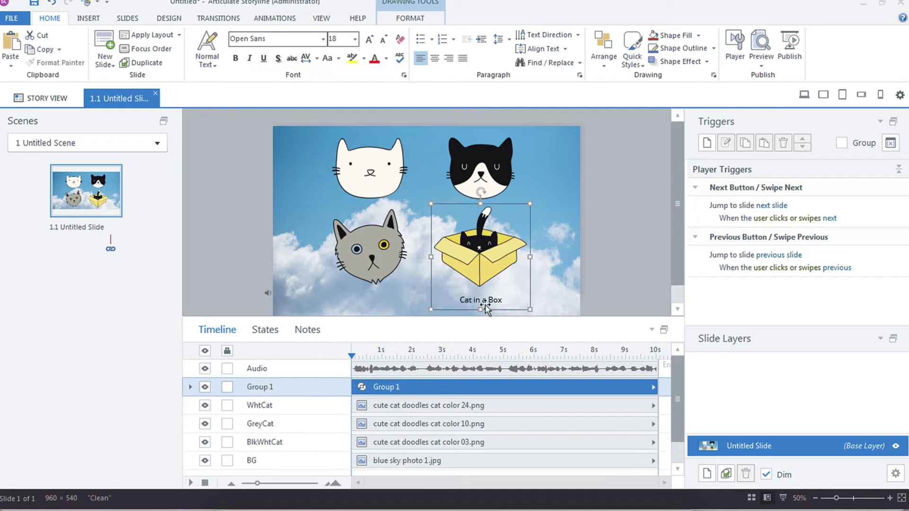
pyautogui.click(608, 234)
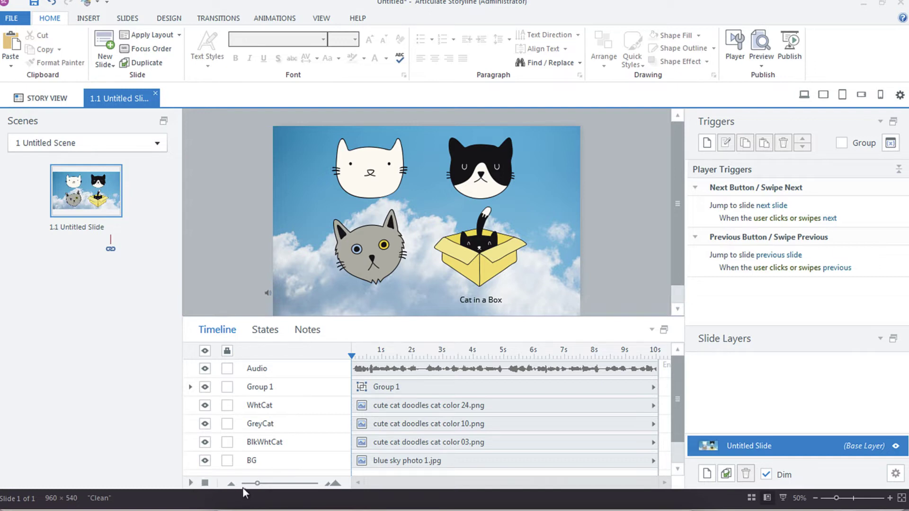
# Drag the timeline zoom slider right so about seven seconds fill the timeline width.
pyautogui.moveTo(257, 484)
pyautogui.mouseDown()
pyautogui.moveTo(285, 485)
pyautogui.moveTo(262, 488)
pyautogui.mouseUp()
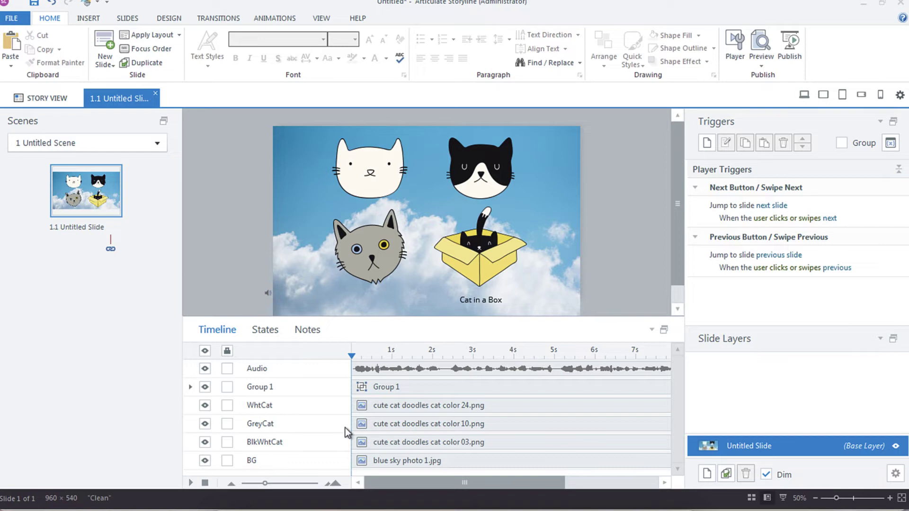
# Play the timeline, add cue points at each sound cue, and move cue point 1 to about 1.3 s.
pyautogui.click(192, 481)
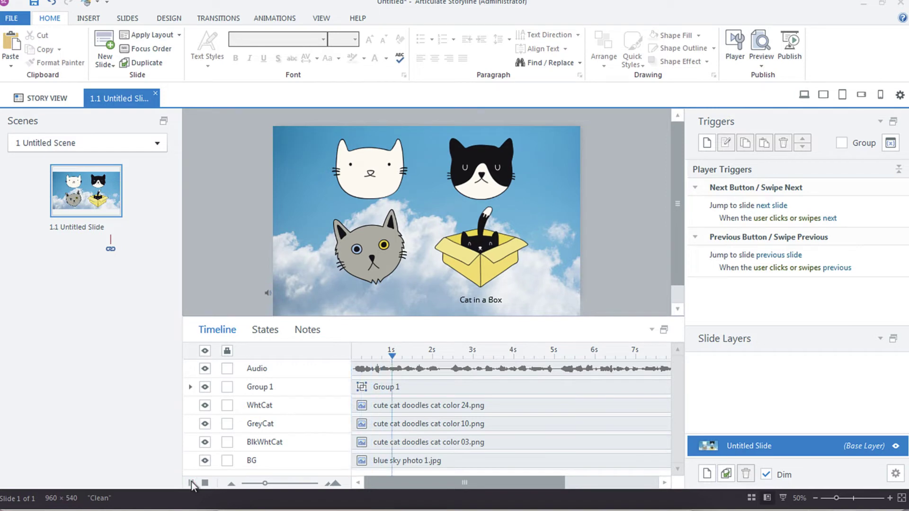
pyautogui.press('c')
pyautogui.press('c')
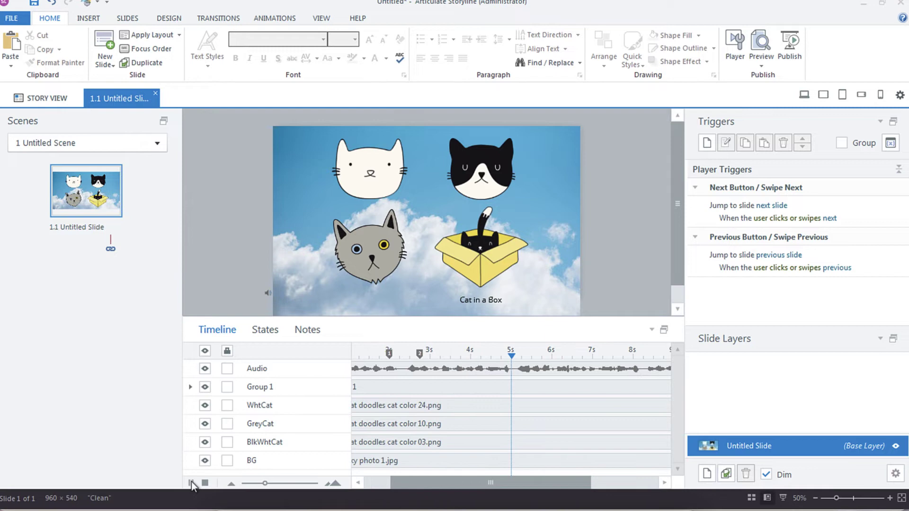
pyautogui.press('c')
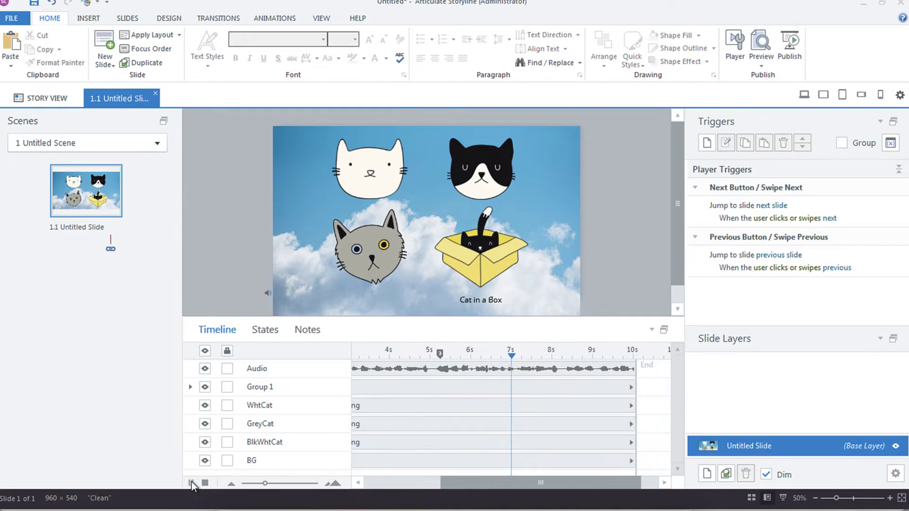
pyautogui.press('c')
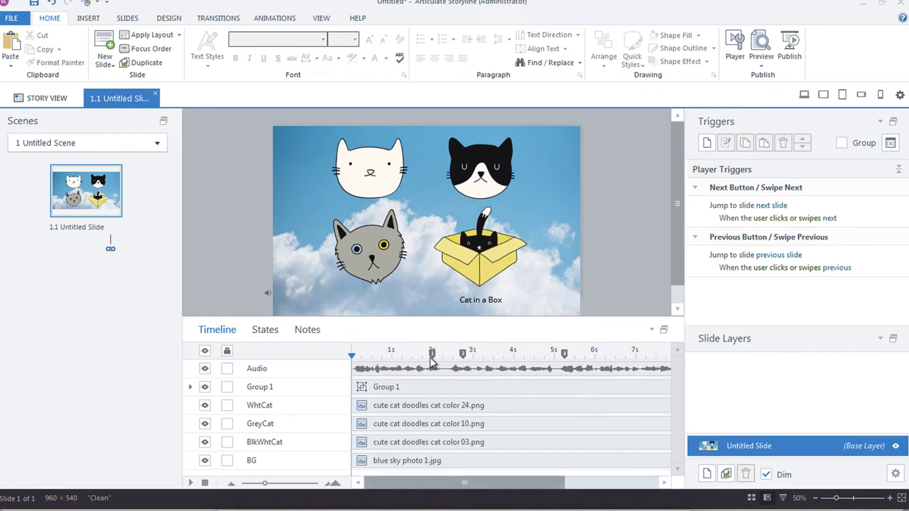
pyautogui.moveTo(432, 360); pyautogui.dragTo(406, 359)
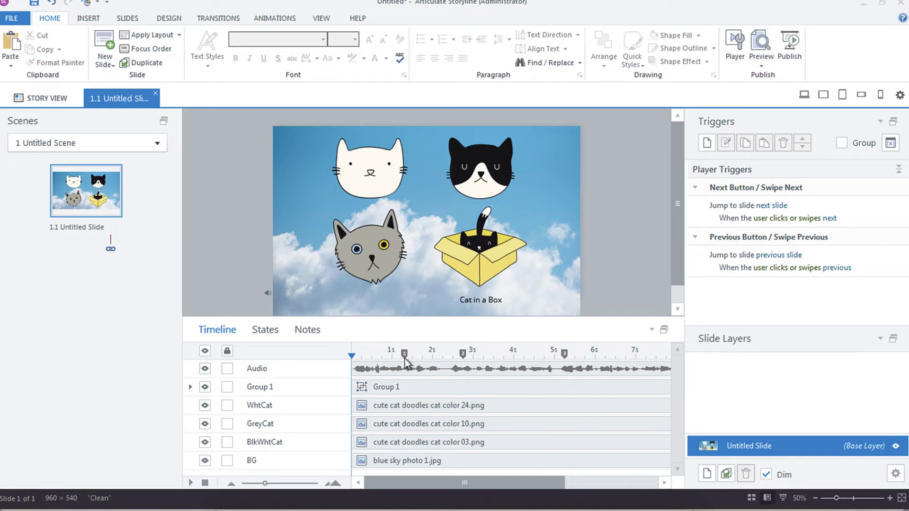
pyautogui.click(387, 391)
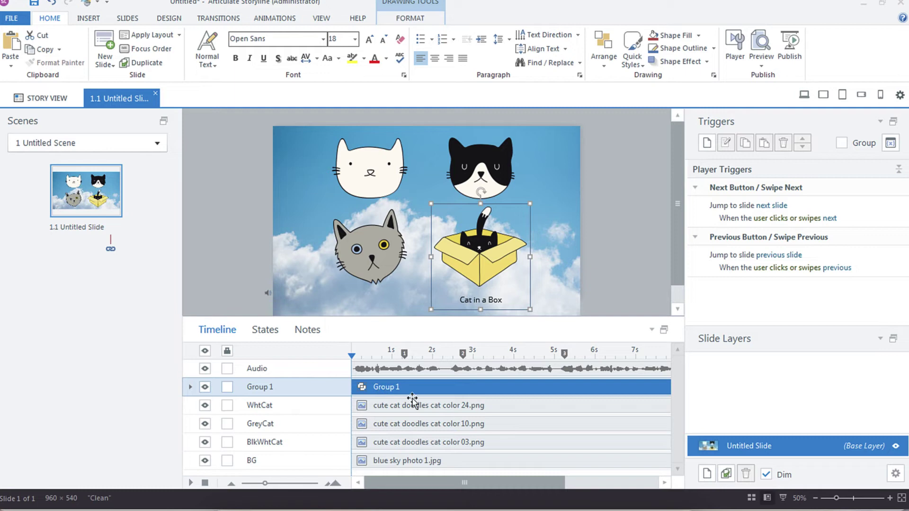
# Apply a 0.75-second Fade entrance to the three cat pictures and Group 1.
pyautogui.keyDown('shift'); pyautogui.click(399, 442); pyautogui.keyUp('shift')
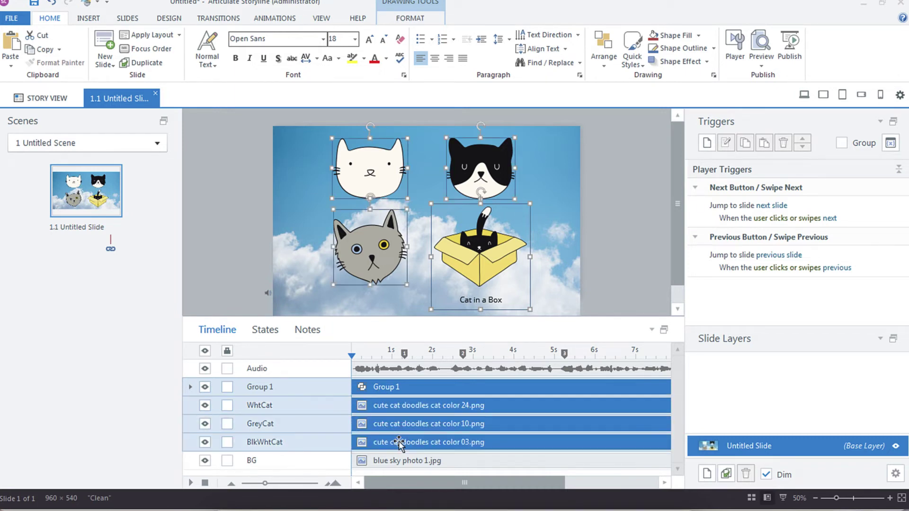
pyautogui.doubleClick(271, 23)
pyautogui.doubleClick(273, 24)
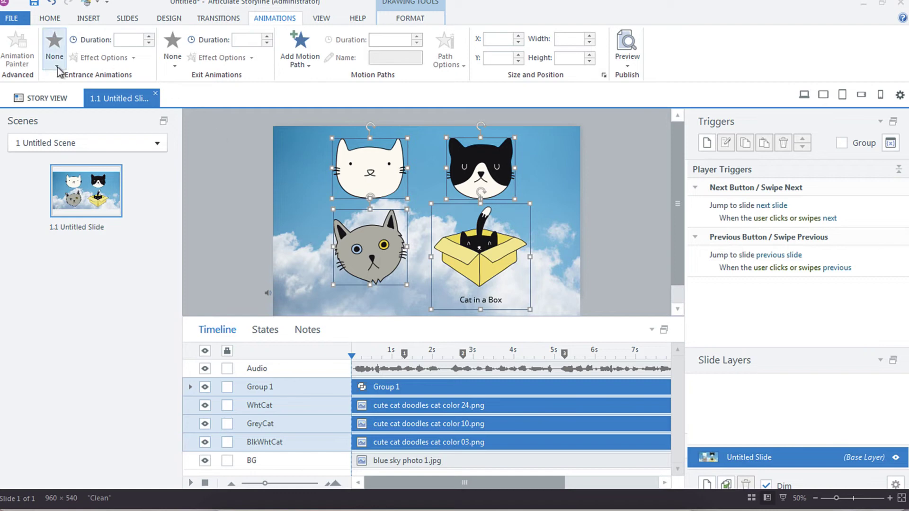
pyautogui.click(58, 68)
pyautogui.click(129, 92)
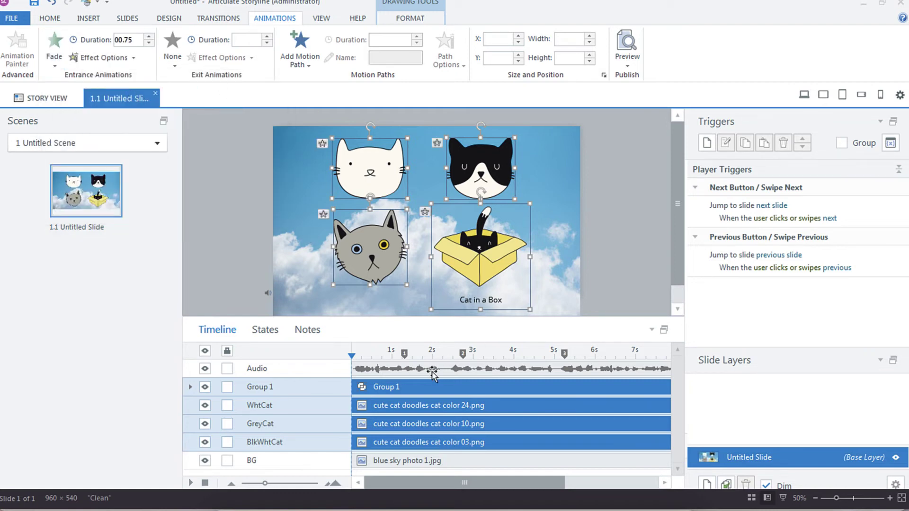
pyautogui.press('Escape')
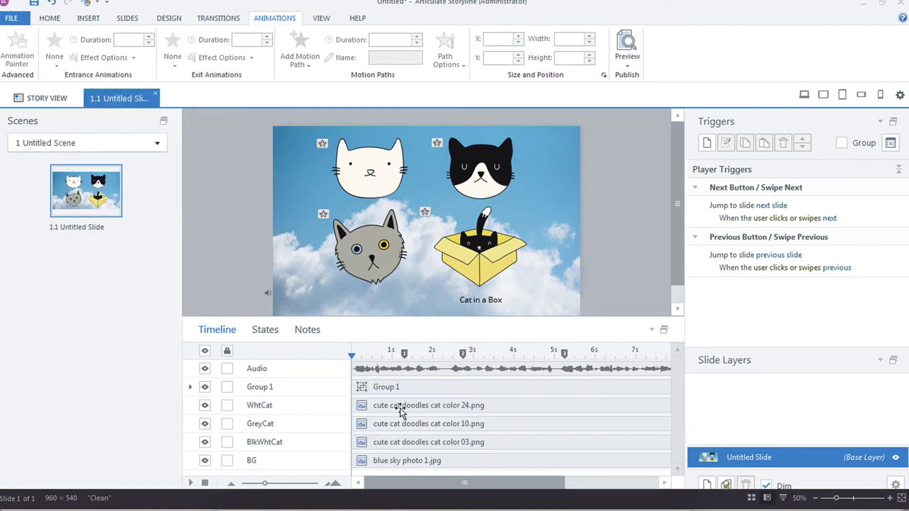
# Align WhtCat to cue point 1 and BlkWhtCat to cue point 2.
pyautogui.click(371, 410)
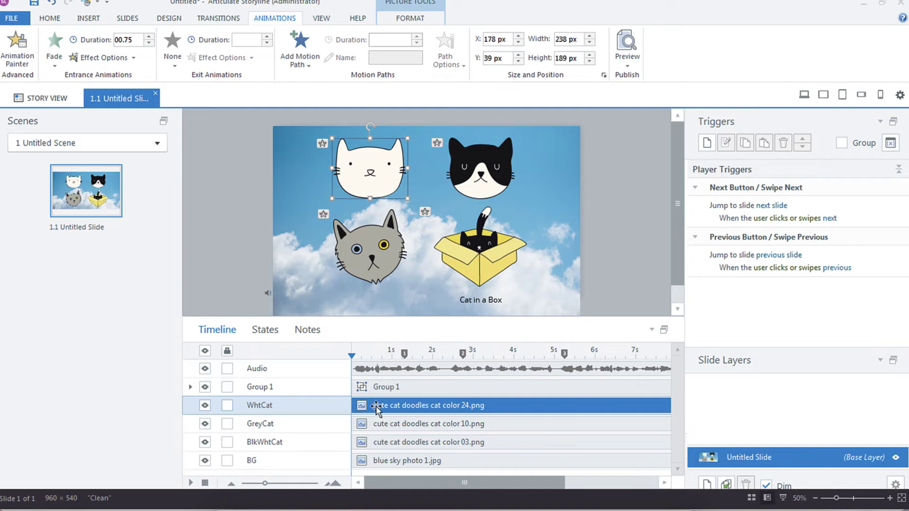
pyautogui.rightClick(376, 408)
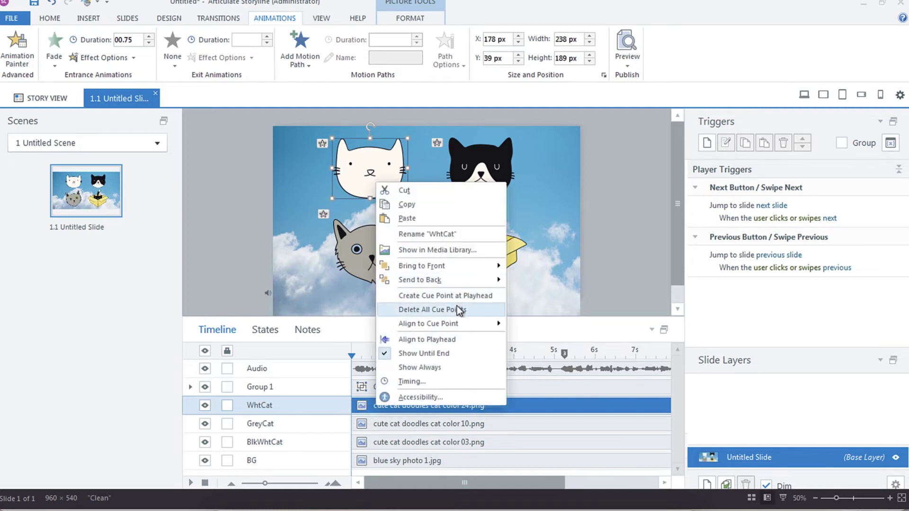
pyautogui.moveTo(472, 327)
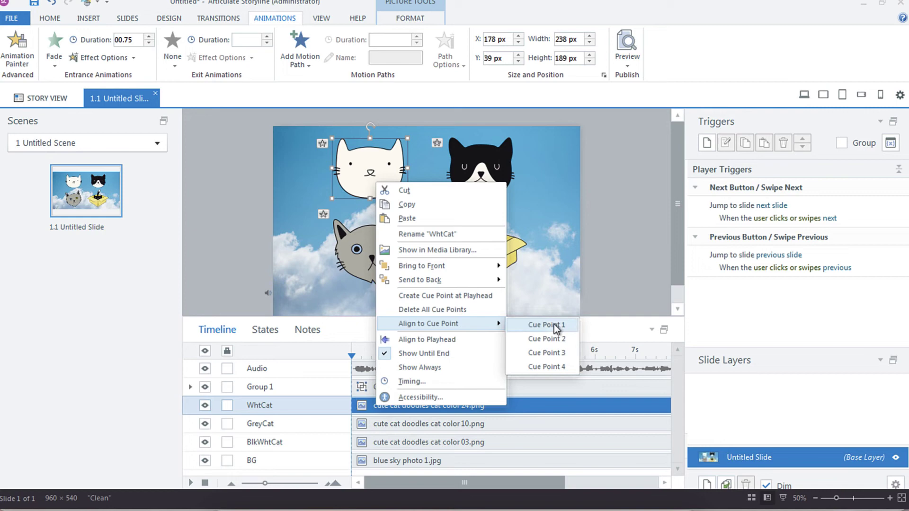
pyautogui.click(557, 328)
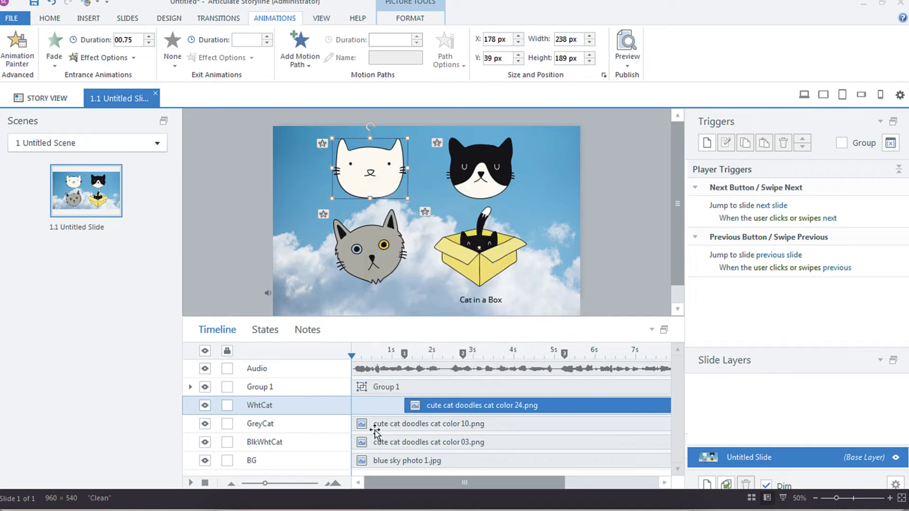
pyautogui.click(372, 443)
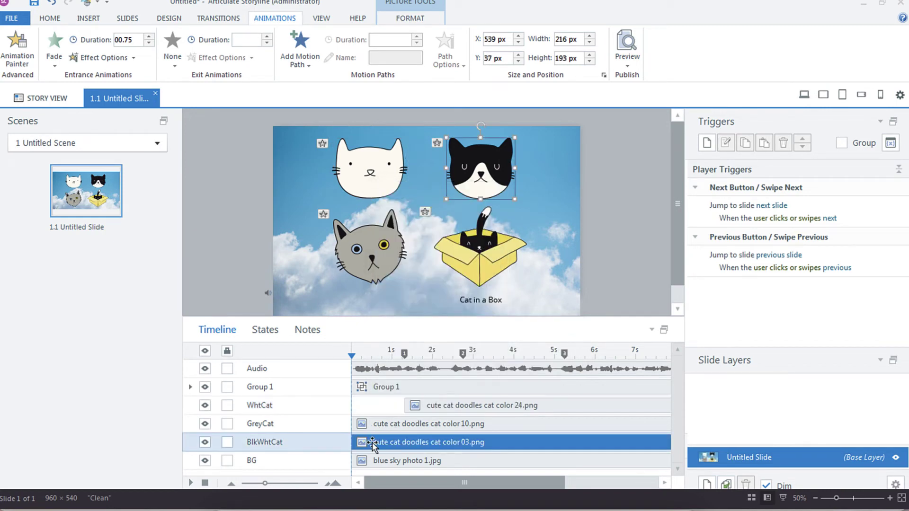
pyautogui.rightClick(372, 443)
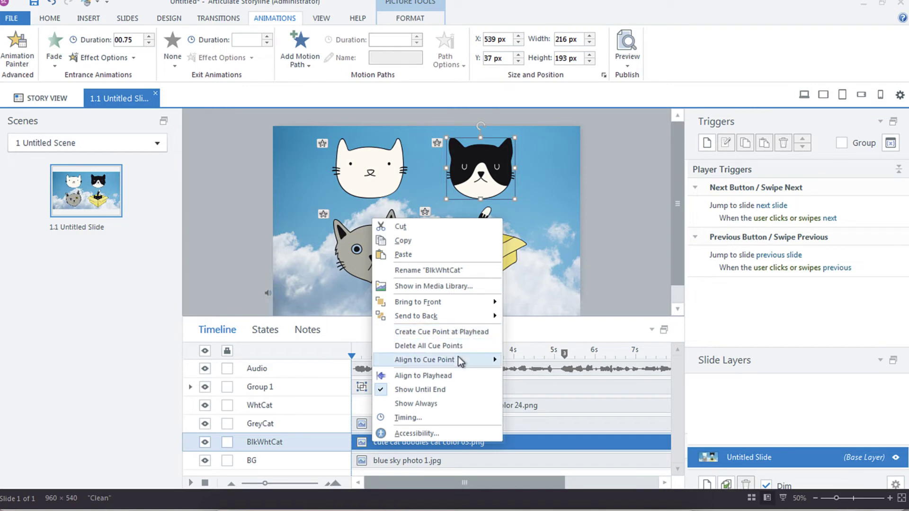
pyautogui.moveTo(458, 359)
pyautogui.click(533, 375)
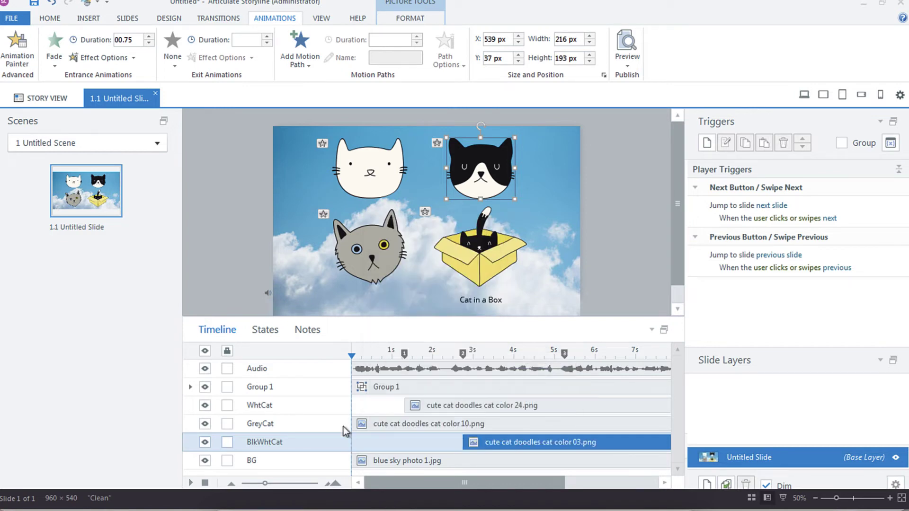
# Align GreyCat to cue point 3 and Group 1 to cue point 4.
pyautogui.click(372, 424)
pyautogui.rightClick(372, 424)
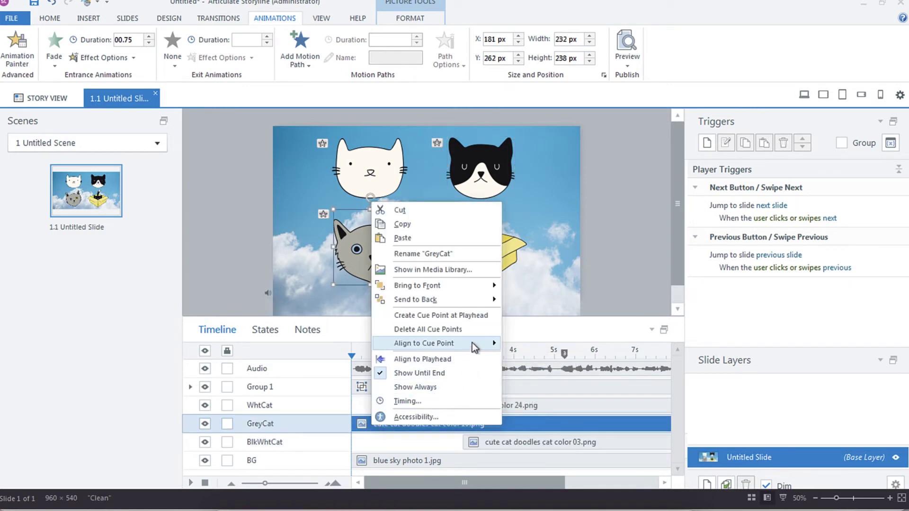
pyautogui.moveTo(472, 342)
pyautogui.click(542, 374)
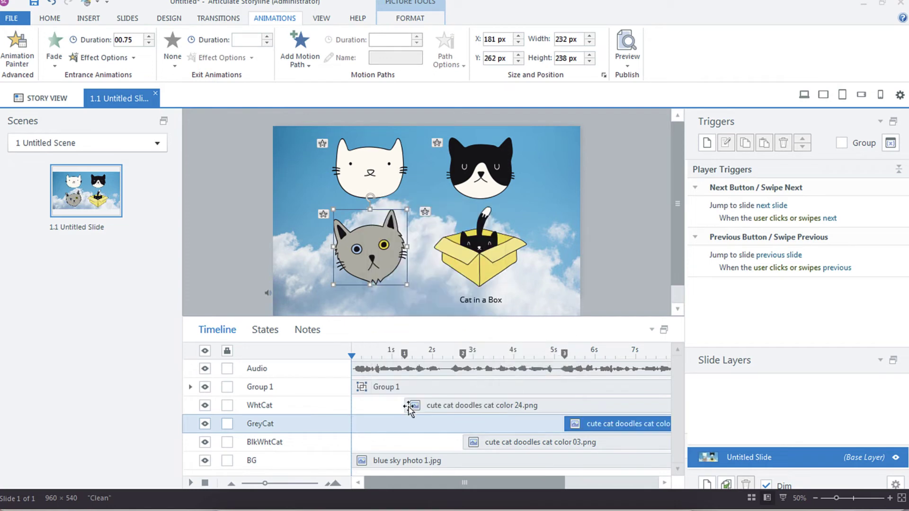
pyautogui.click(379, 387)
pyautogui.rightClick(382, 387)
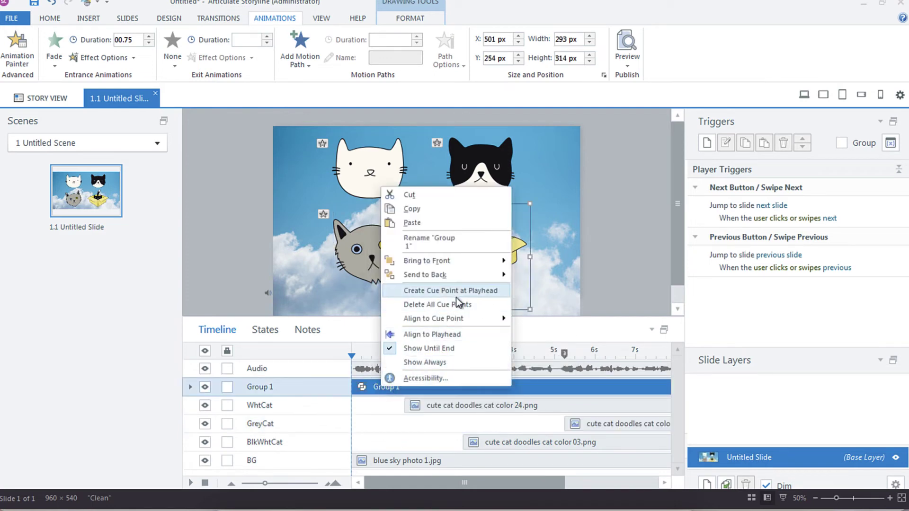
pyautogui.moveTo(454, 319)
pyautogui.click(552, 362)
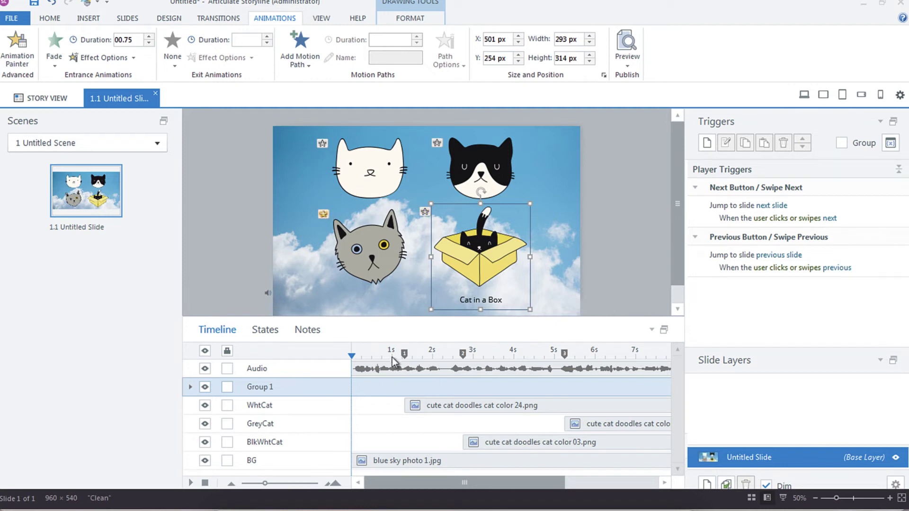
# Play the timeline to check timing, then set the playhead near 9.5 seconds.
pyautogui.click(192, 483)
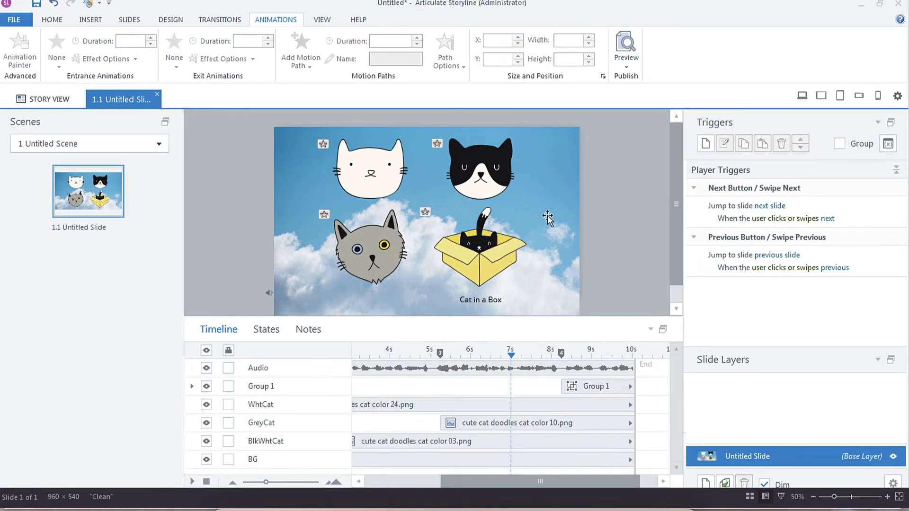
pyautogui.rightClick(561, 354)
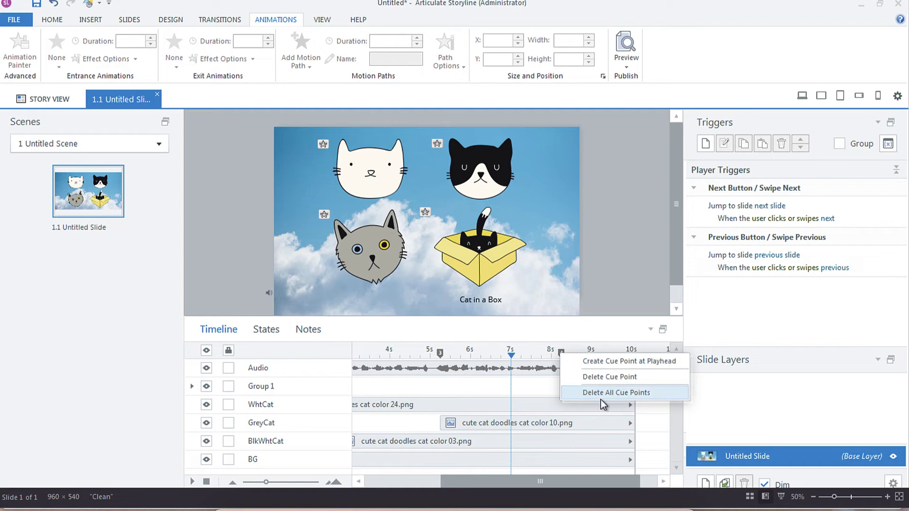
pyautogui.click(512, 360)
pyautogui.moveTo(512, 362)
pyautogui.mouseDown()
pyautogui.moveTo(387, 354)
pyautogui.moveTo(614, 342)
pyautogui.moveTo(604, 348)
pyautogui.moveTo(612, 350)
pyautogui.mouseUp()
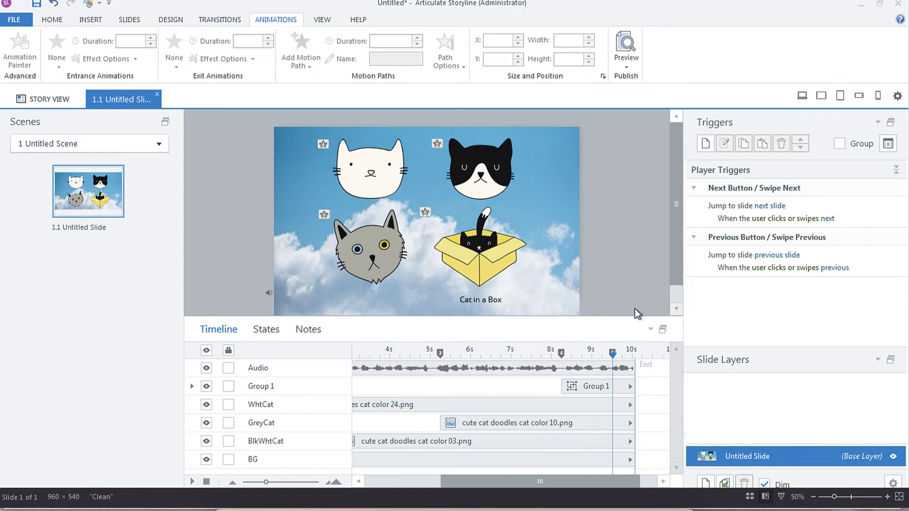
pyautogui.moveTo(612, 356); pyautogui.dragTo(614, 362)
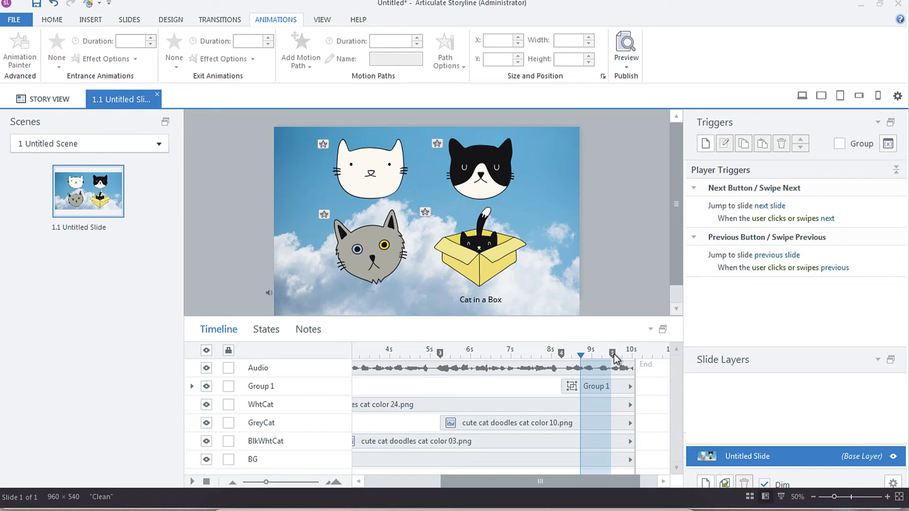
# Delete all cue points from the audio and scroll the timeline back to the start.
pyautogui.rightClick(614, 354)
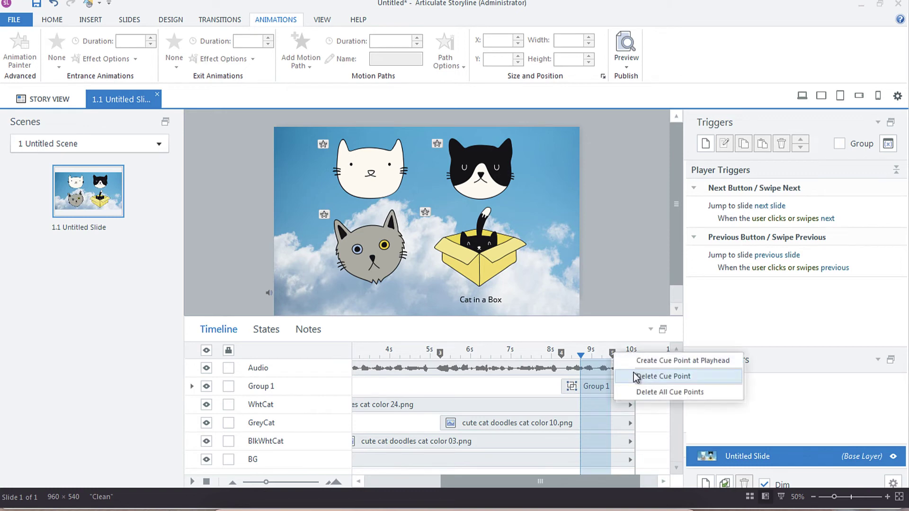
pyautogui.click(650, 394)
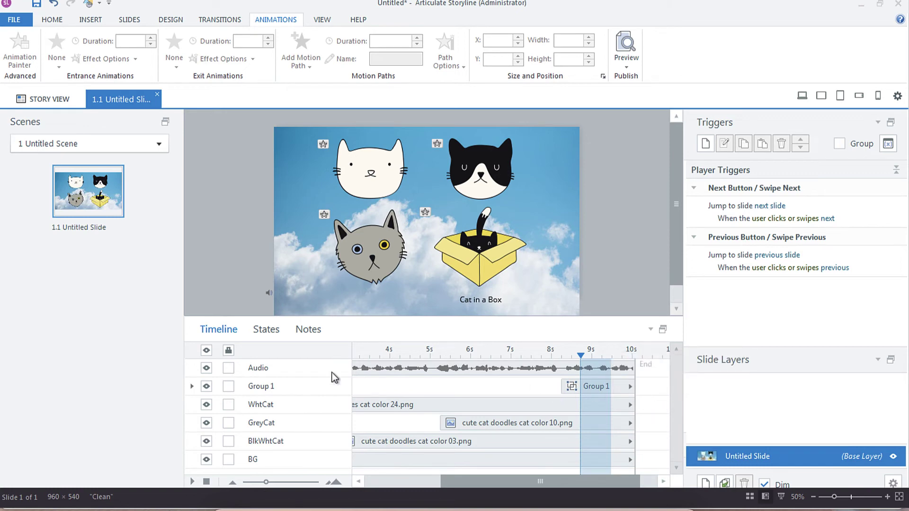
pyautogui.moveTo(521, 475); pyautogui.dragTo(329, 481)
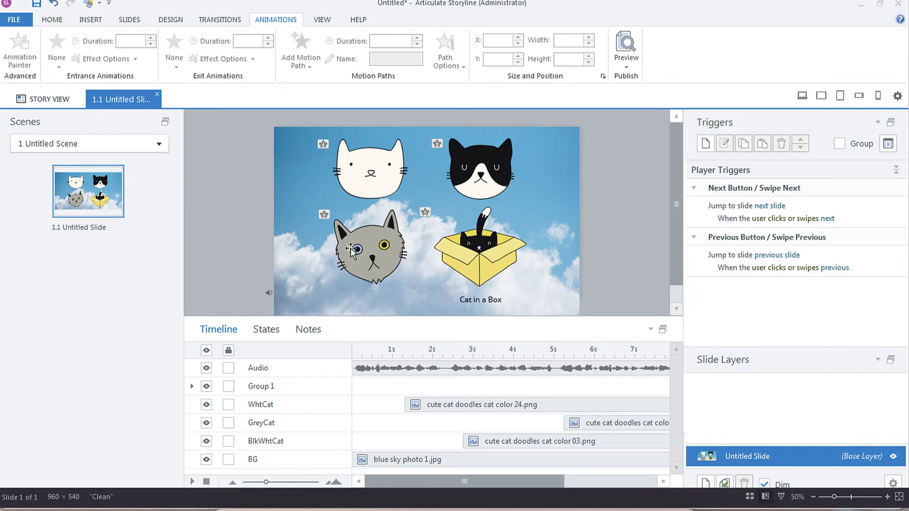
pyautogui.click(290, 184)
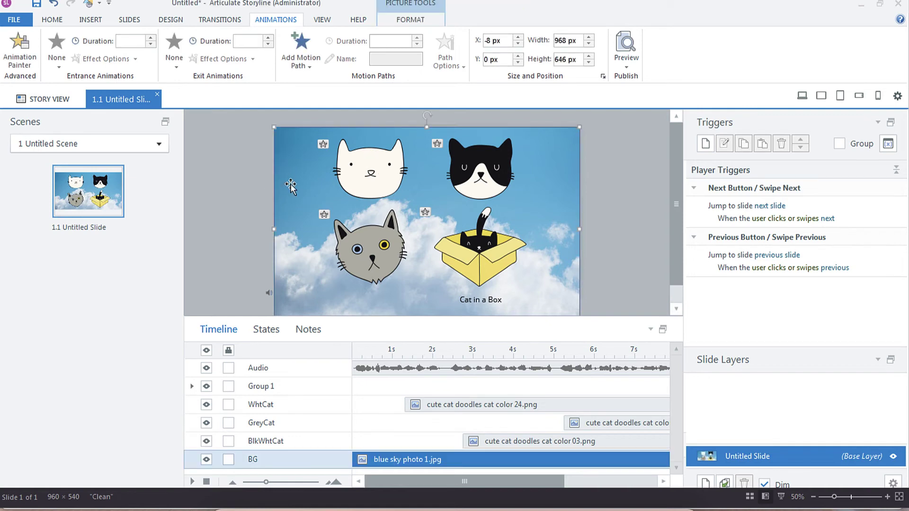
pyautogui.rightClick(381, 460)
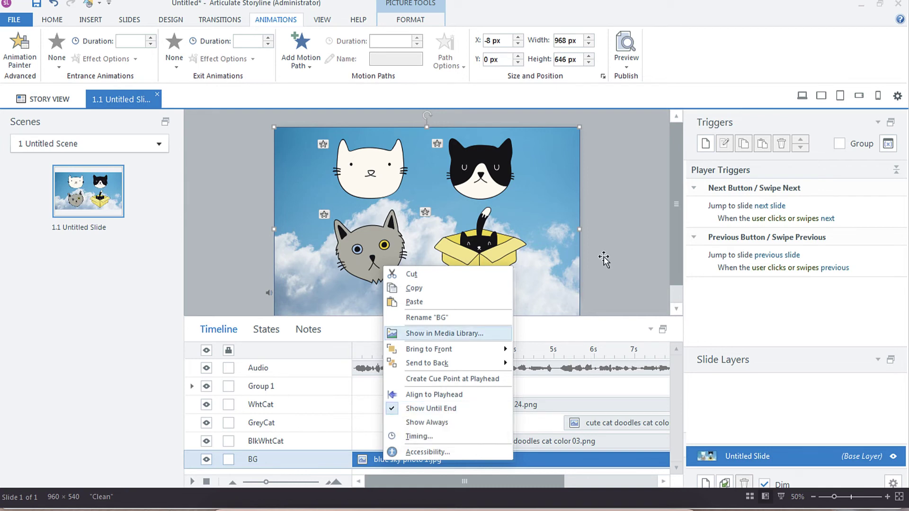
pyautogui.click(602, 300)
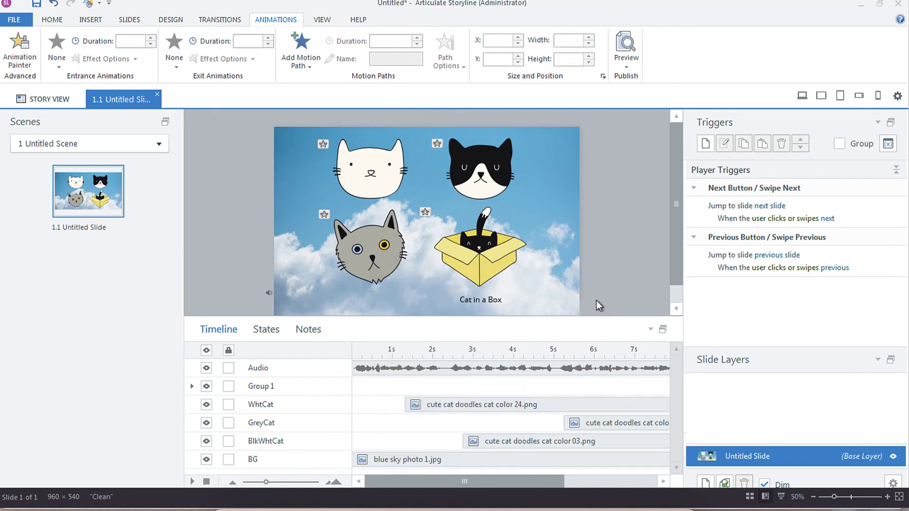
pyautogui.click(392, 466)
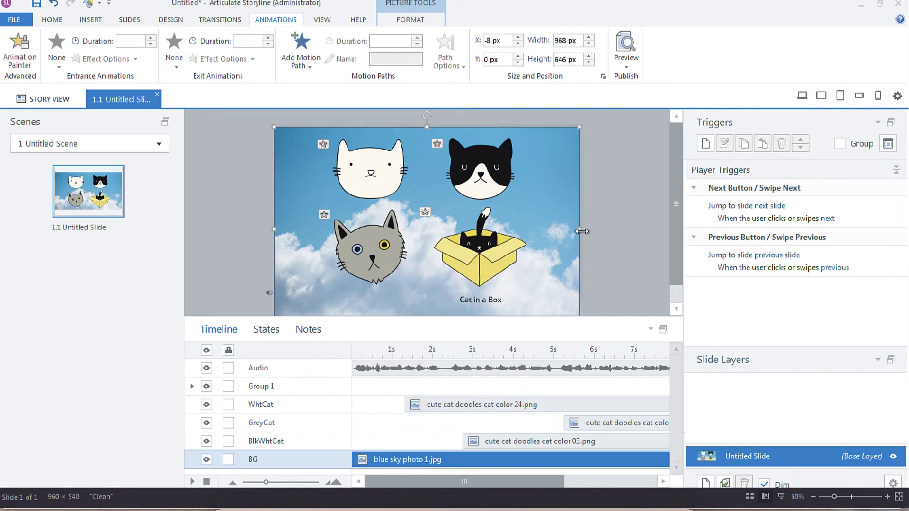
pyautogui.rightClick(581, 232)
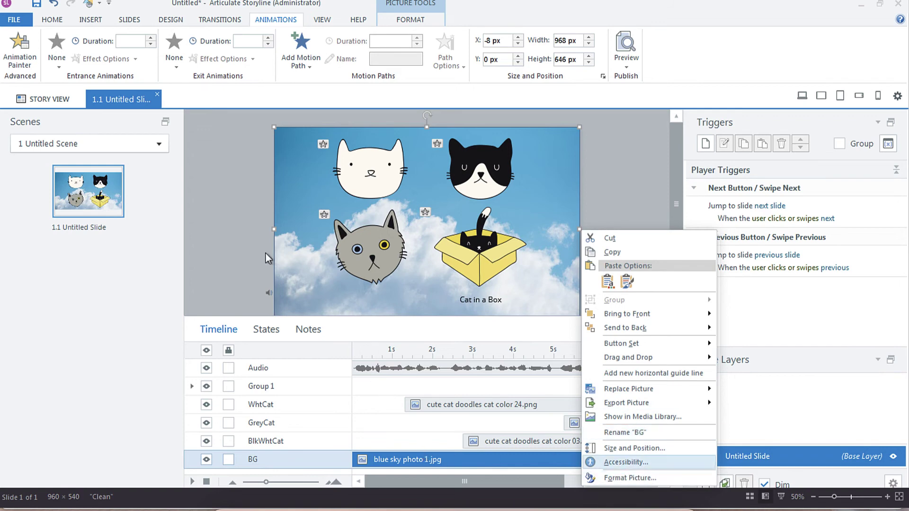
pyautogui.click(385, 371)
pyautogui.click(386, 370)
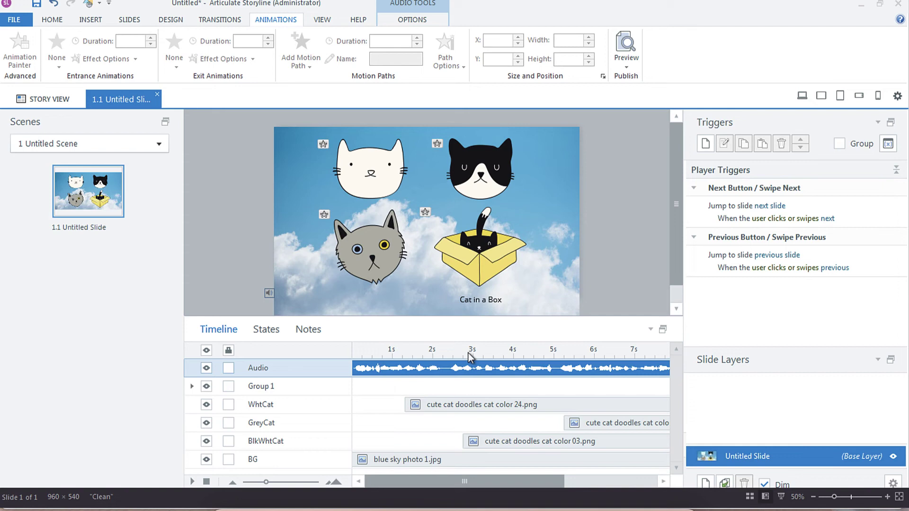
pyautogui.rightClick(463, 370)
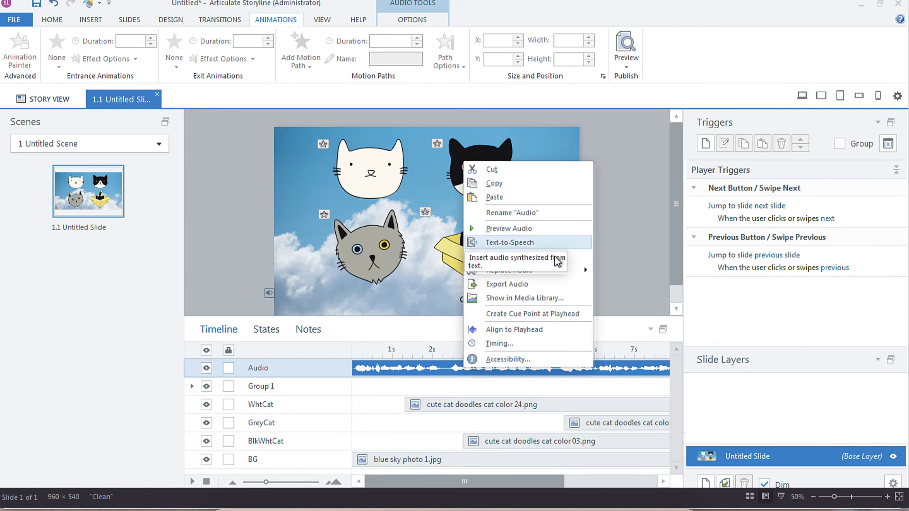
pyautogui.click(505, 256)
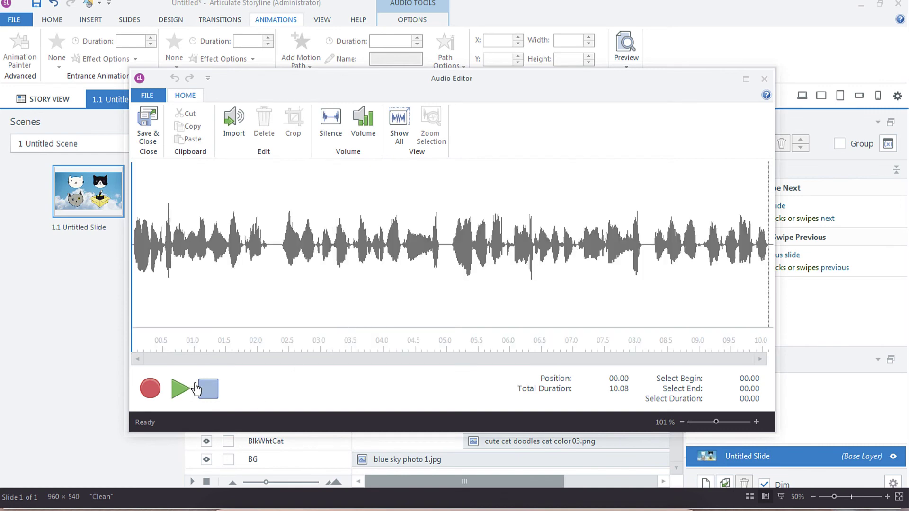
pyautogui.click(434, 356)
pyautogui.click(764, 79)
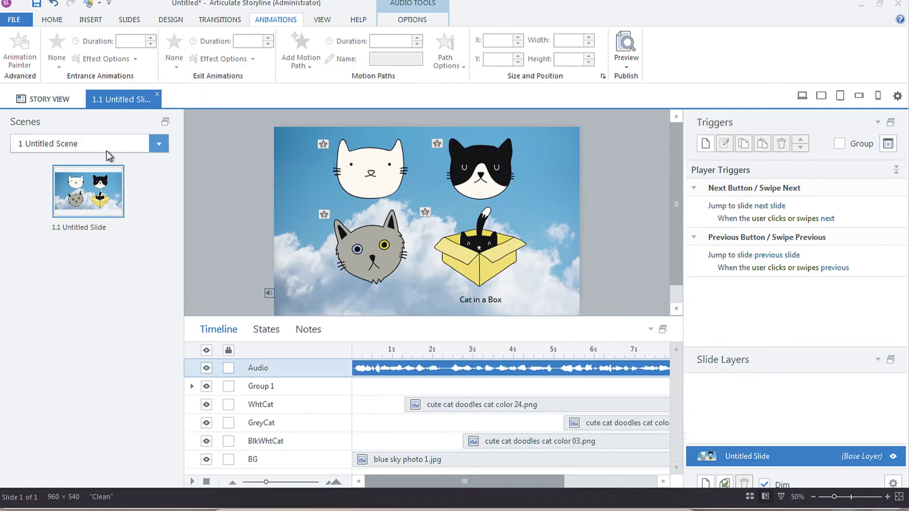
# Add a new Blank slide after the cat slide.
pyautogui.click(91, 22)
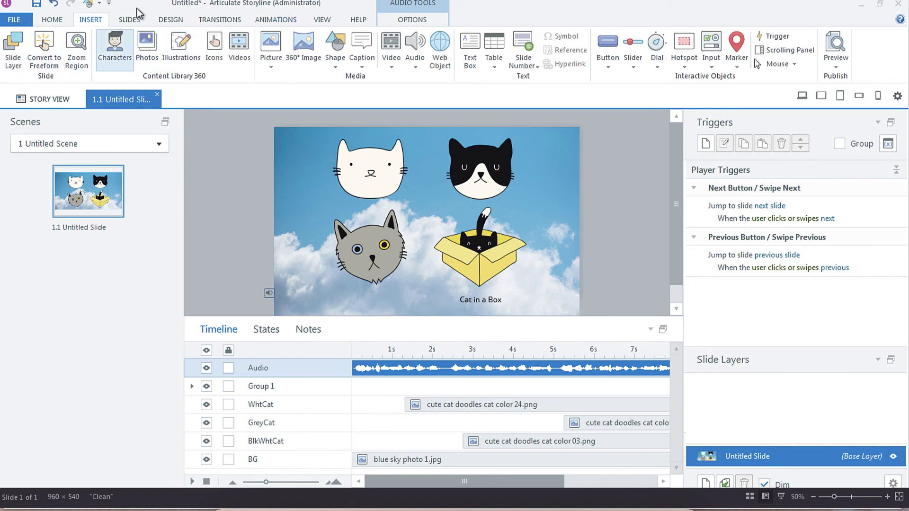
pyautogui.click(128, 21)
pyautogui.click(80, 59)
pyautogui.click(169, 179)
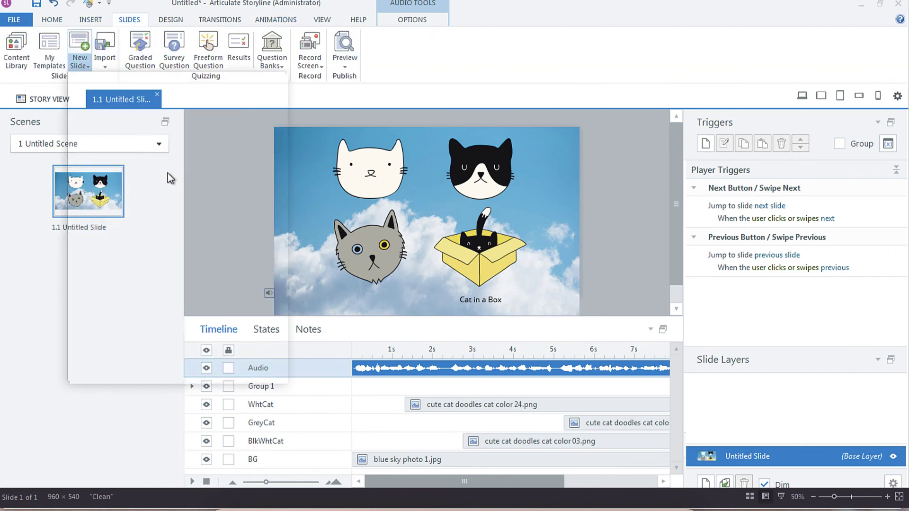
# Search stock videos for cat and insert the black-and-white cat video.
pyautogui.click(88, 21)
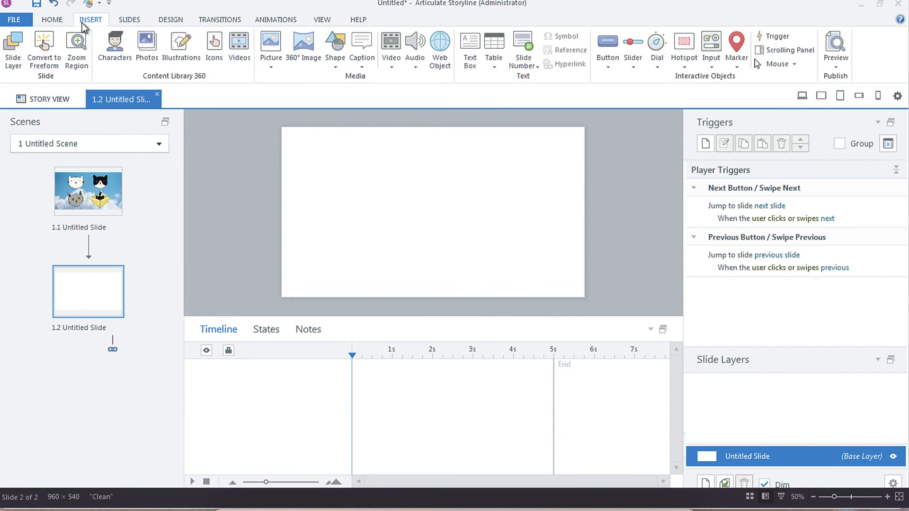
pyautogui.click(240, 55)
pyautogui.write('cat')
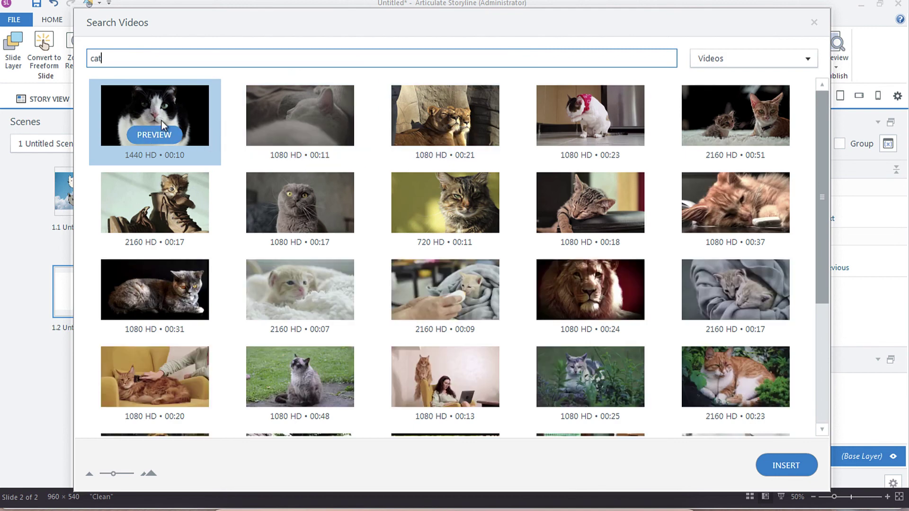
pyautogui.click(169, 100)
pyautogui.click(785, 464)
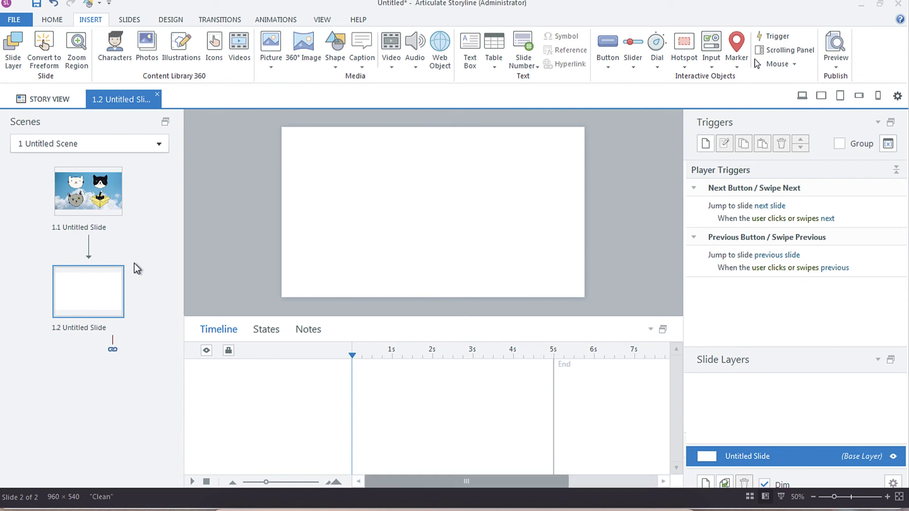
# Replace Video 1 with the Content Library sleeping white cat clip, cat video 2.mp4.
pyautogui.rightClick(584, 298)
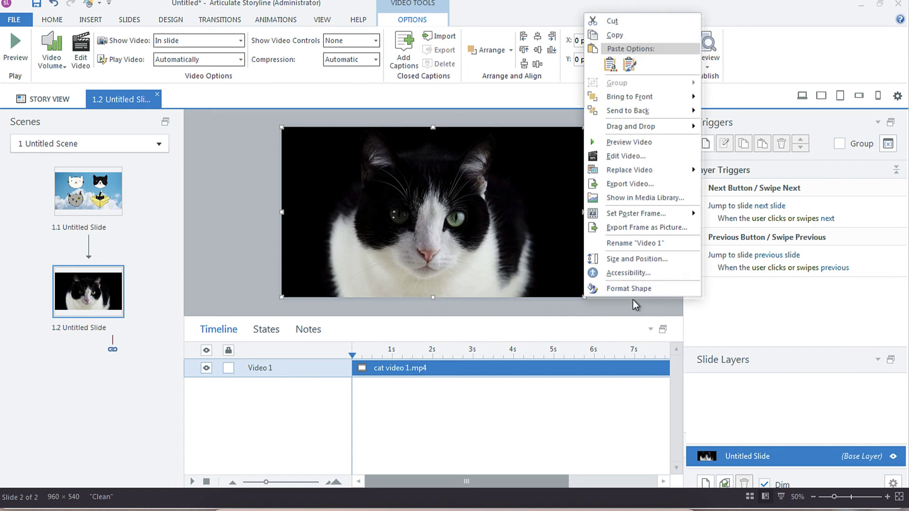
pyautogui.moveTo(692, 170)
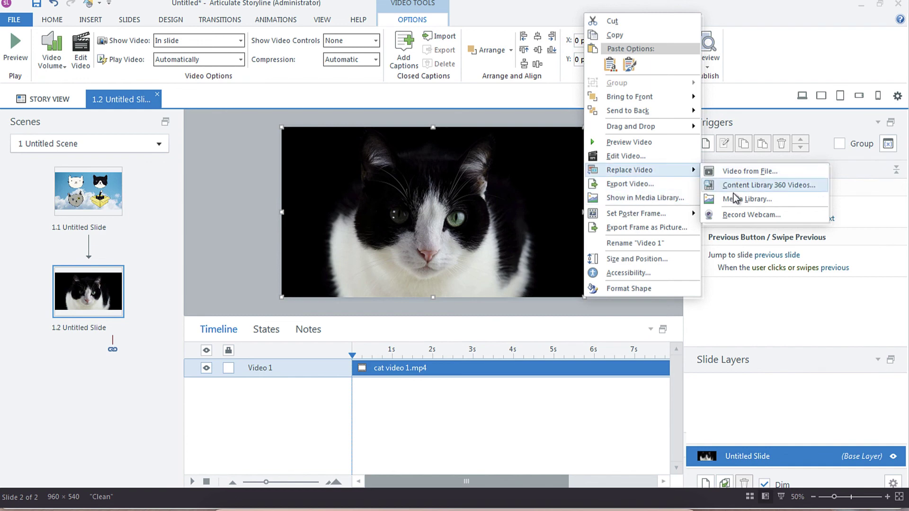
pyautogui.click(743, 186)
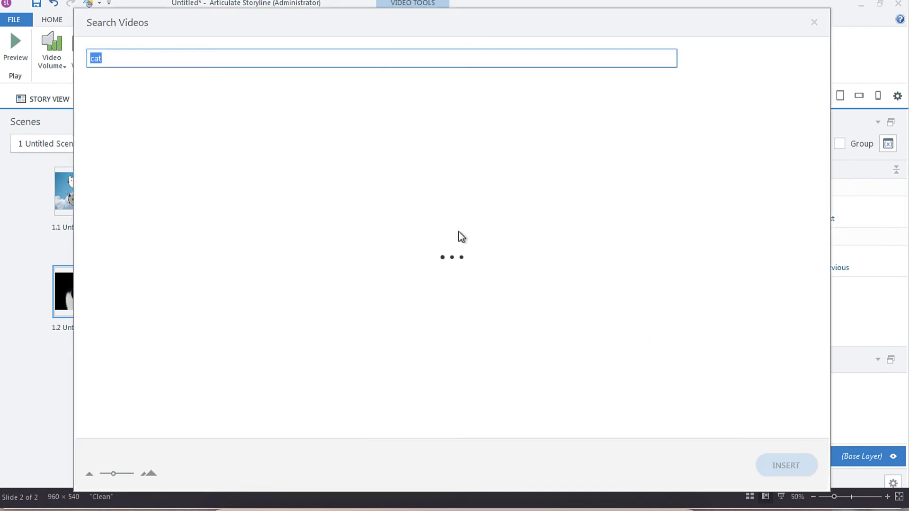
pyautogui.moveTo(314, 138)
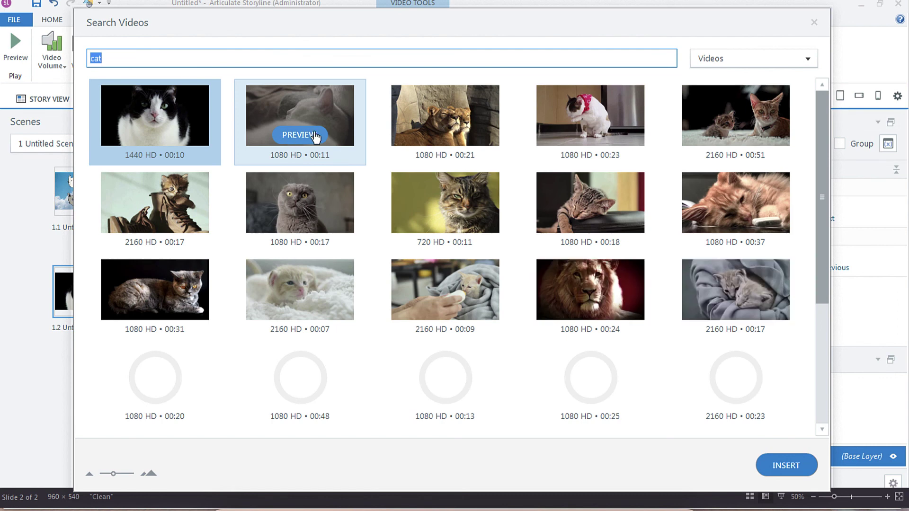
pyautogui.click(350, 138)
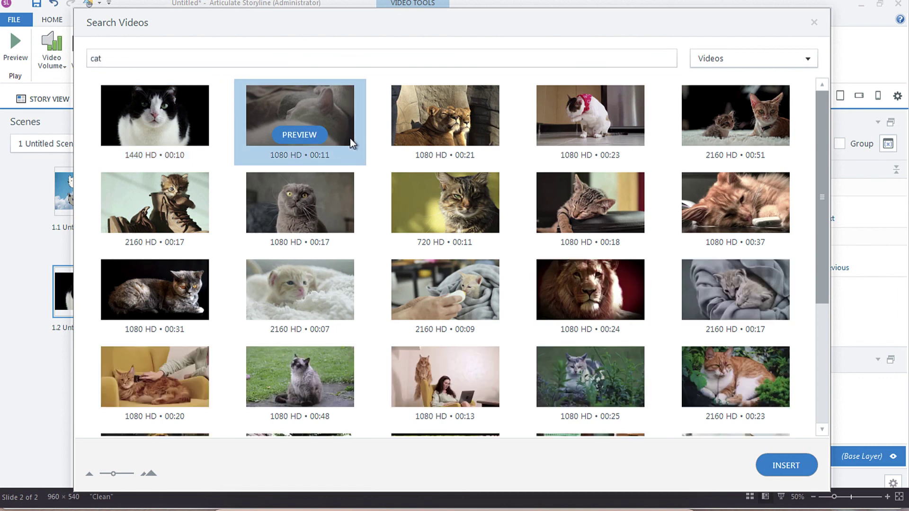
pyautogui.click(794, 466)
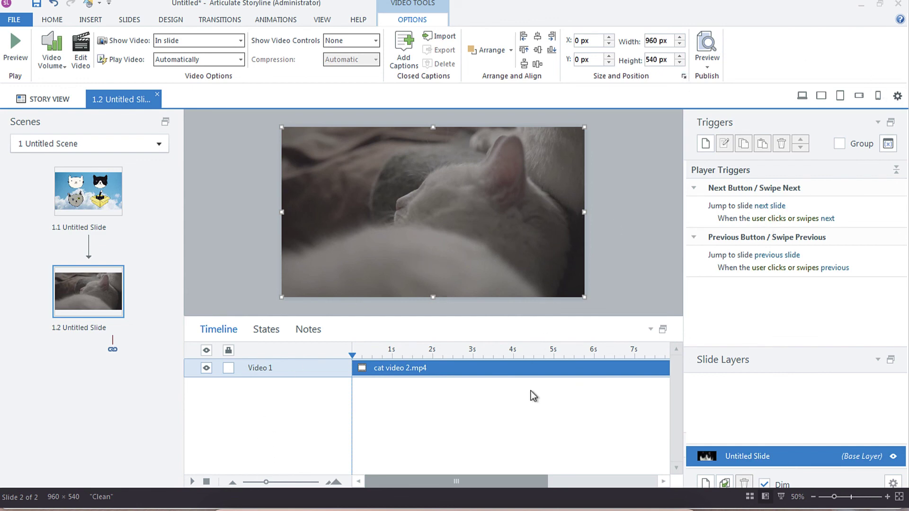
# Preview the sleeping-cat clip in the Video Editor, then close the editor.
pyautogui.moveTo(436, 479)
pyautogui.mouseDown()
pyautogui.moveTo(598, 481)
pyautogui.moveTo(376, 485)
pyautogui.moveTo(652, 456)
pyautogui.mouseUp()
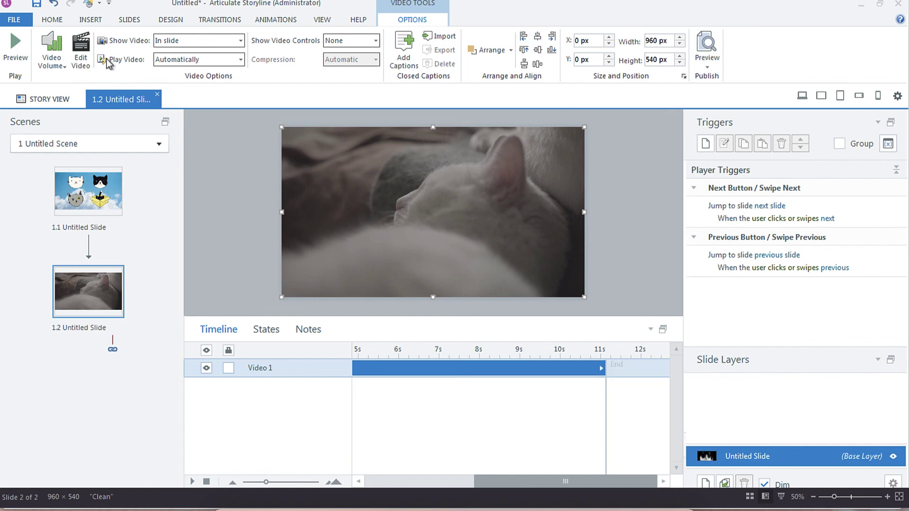
pyautogui.click(81, 56)
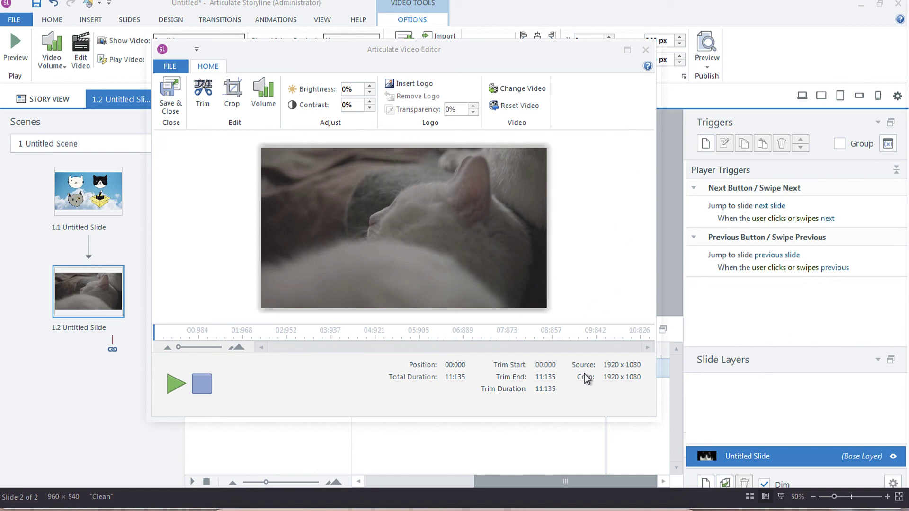
pyautogui.click(645, 50)
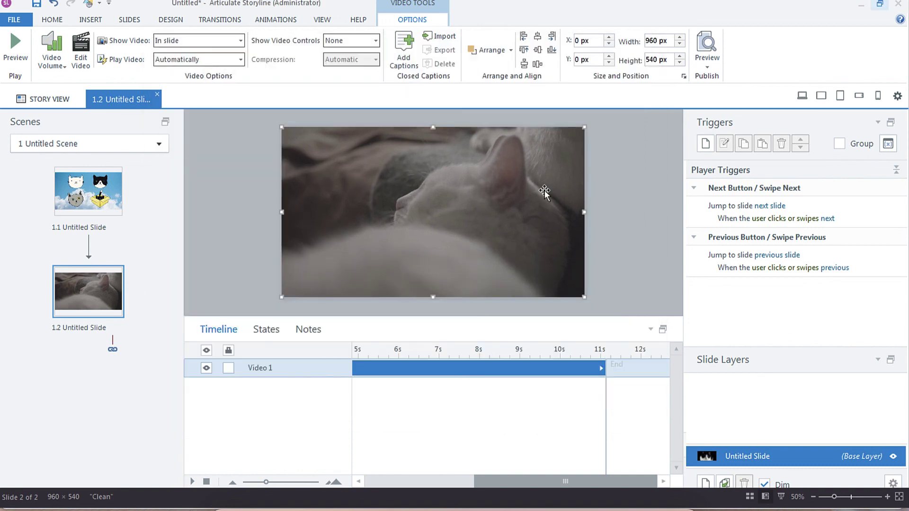
# Change the video's alternate text from 'cat video 2.mp4' to 'White cat sleeping'.
pyautogui.rightClick(584, 212)
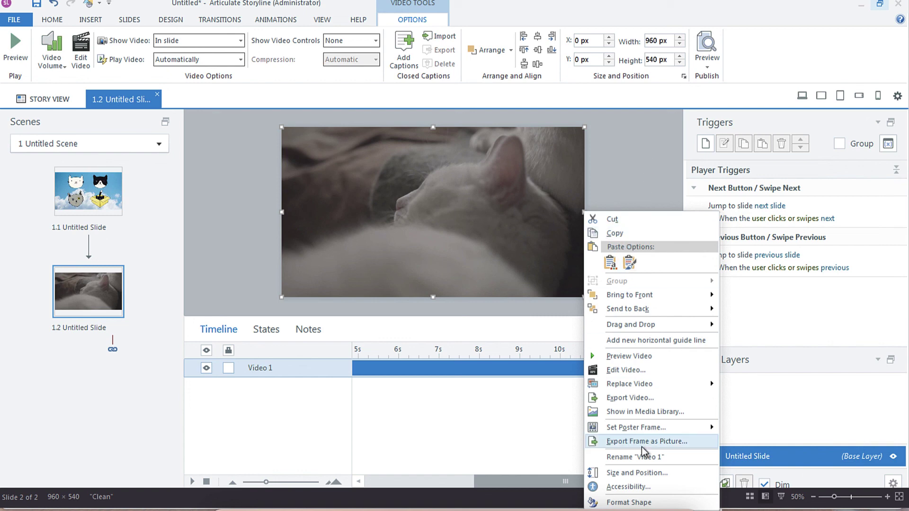
pyautogui.click(629, 487)
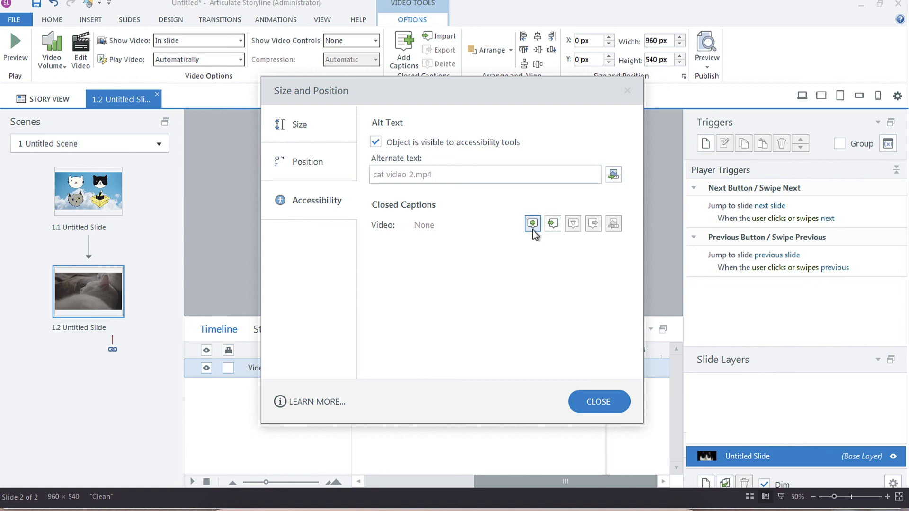
pyautogui.tripleClick(443, 175)
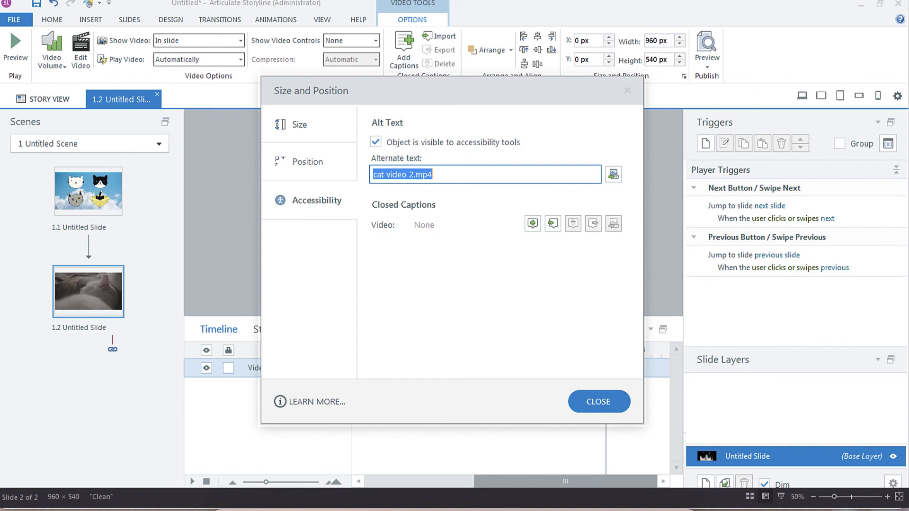
pyautogui.write('White cat sleeping')
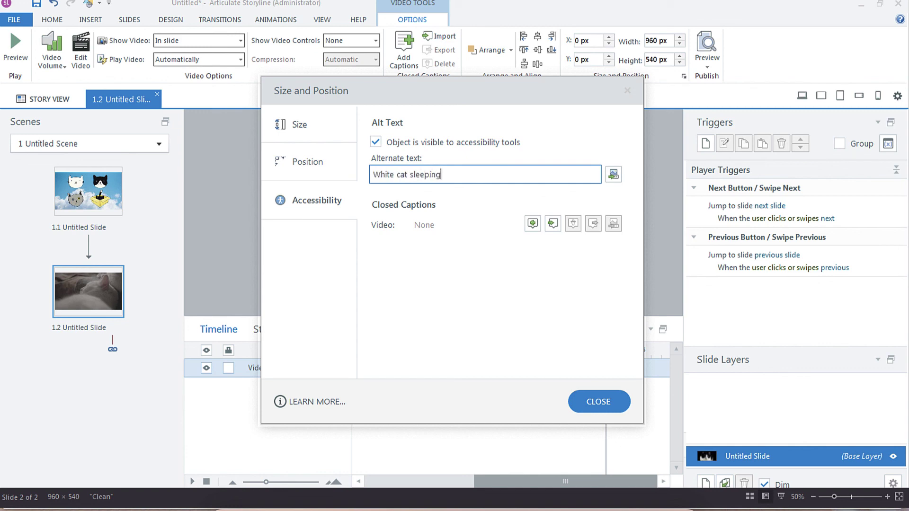
pyautogui.click(585, 405)
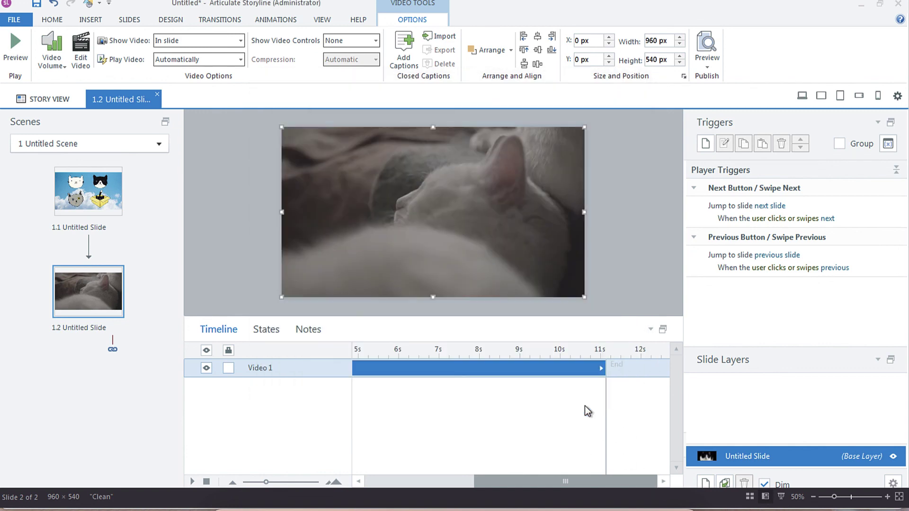